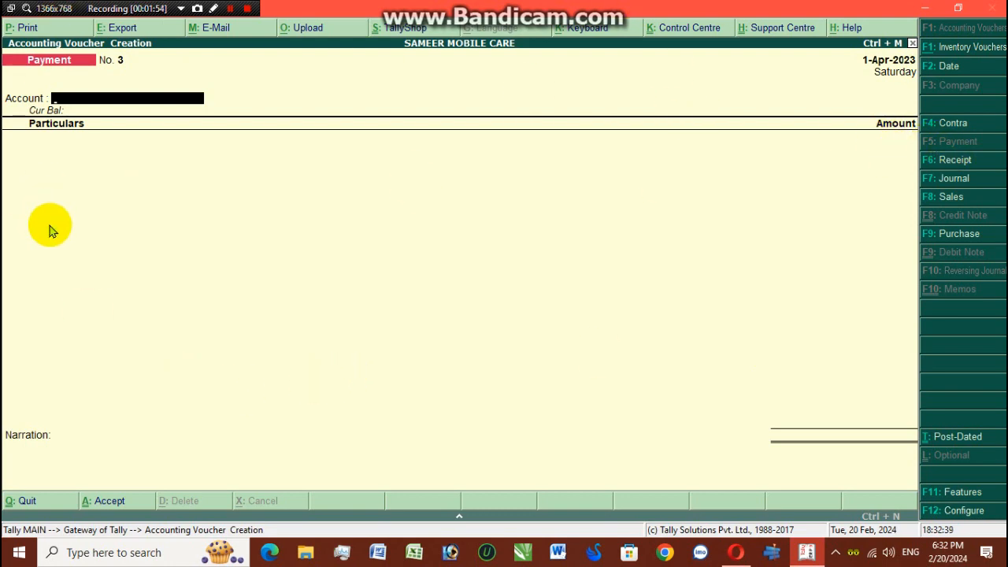
- Leave voucher entry and go to the Accounts Info menu from the Gateway
key("Escape")
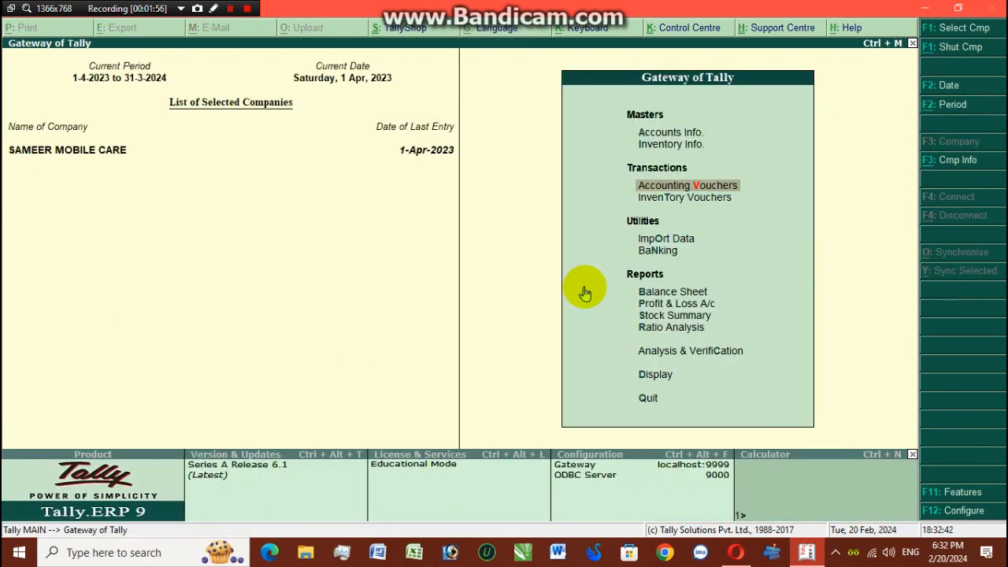
left_click(666, 376)
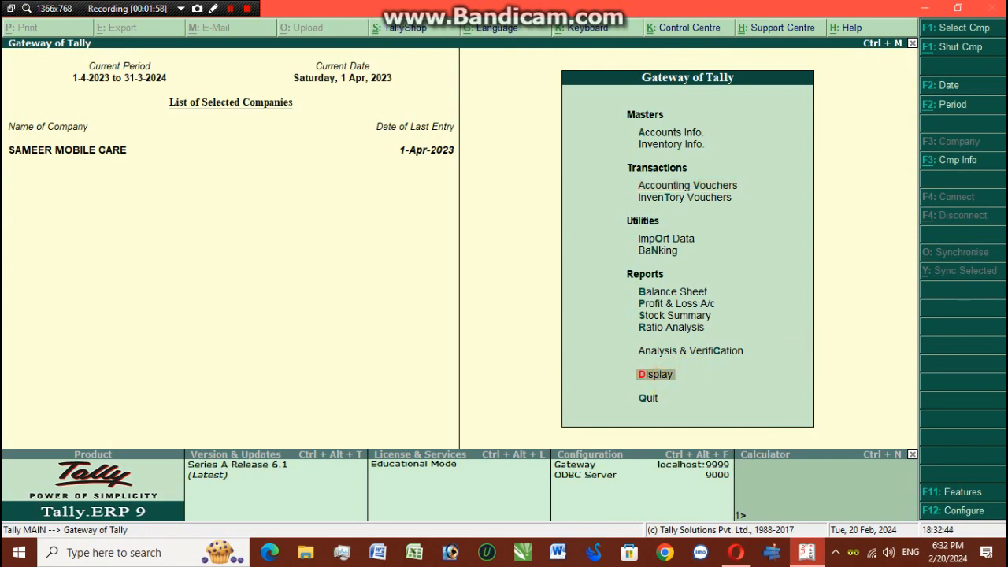
key("Up")
key("Up")
key("Up")
key("Up")
key("Up")
key("Up")
key("Up")
key("Up")
key("Up")
key("Up")
key("Up")
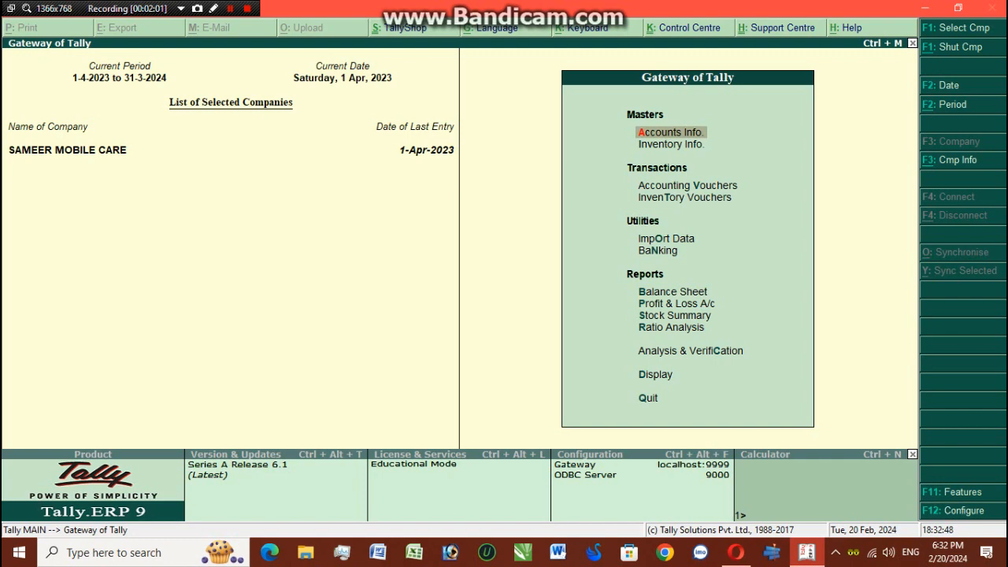
key("Return")
- Display the list of existing ledgers, then return to the Ledgers options
key("Down")
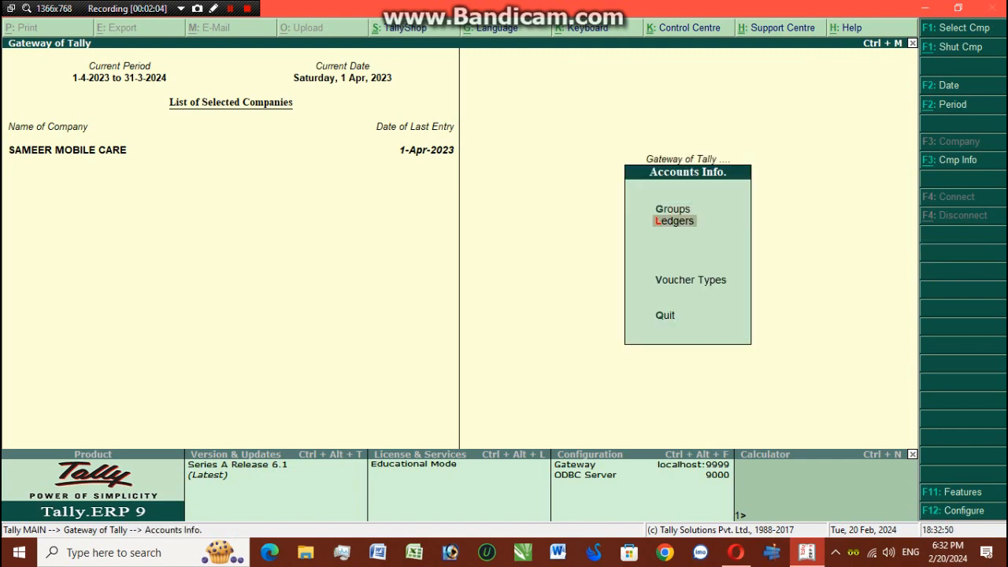
key("Return")
key("Down")
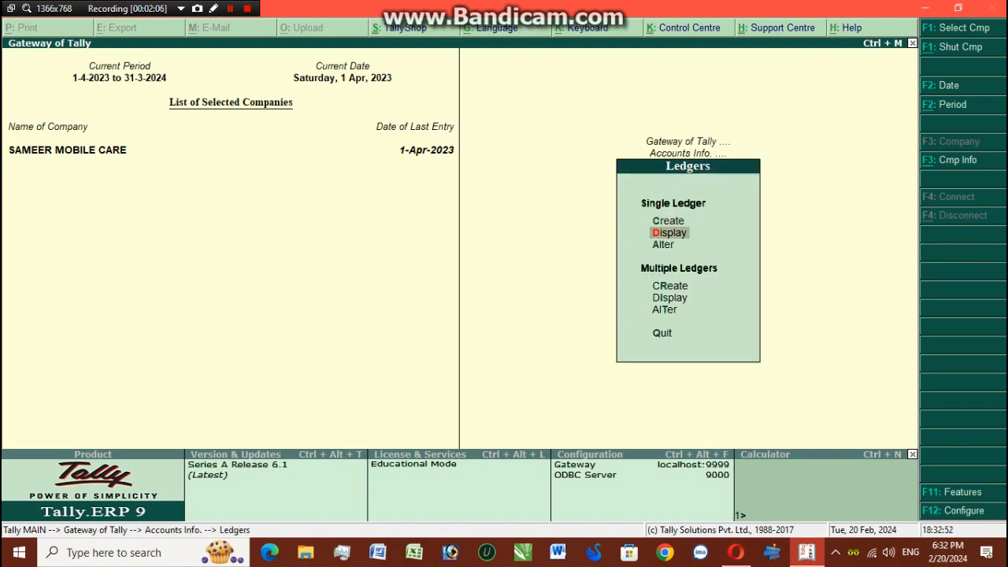
key("Return")
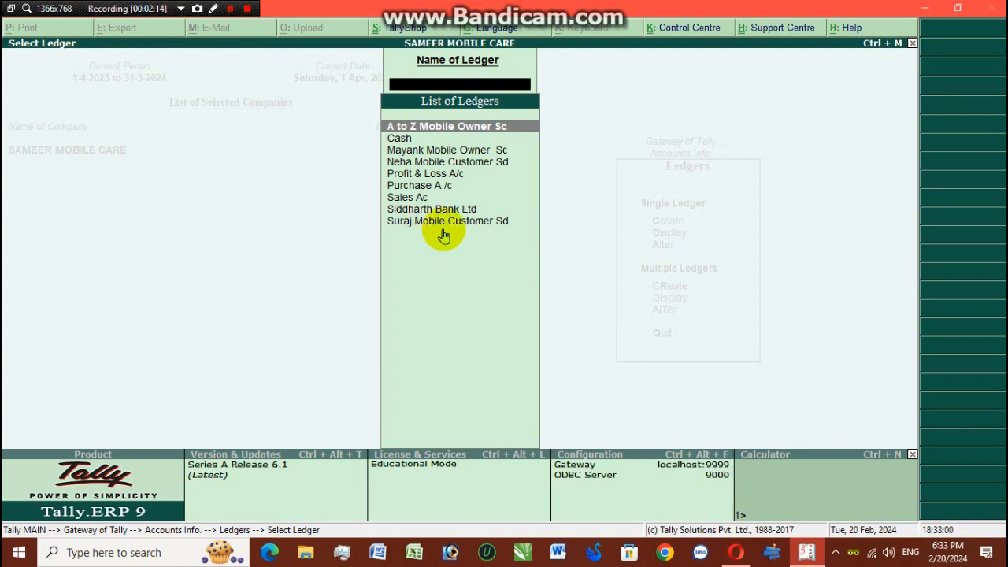
key("Escape")
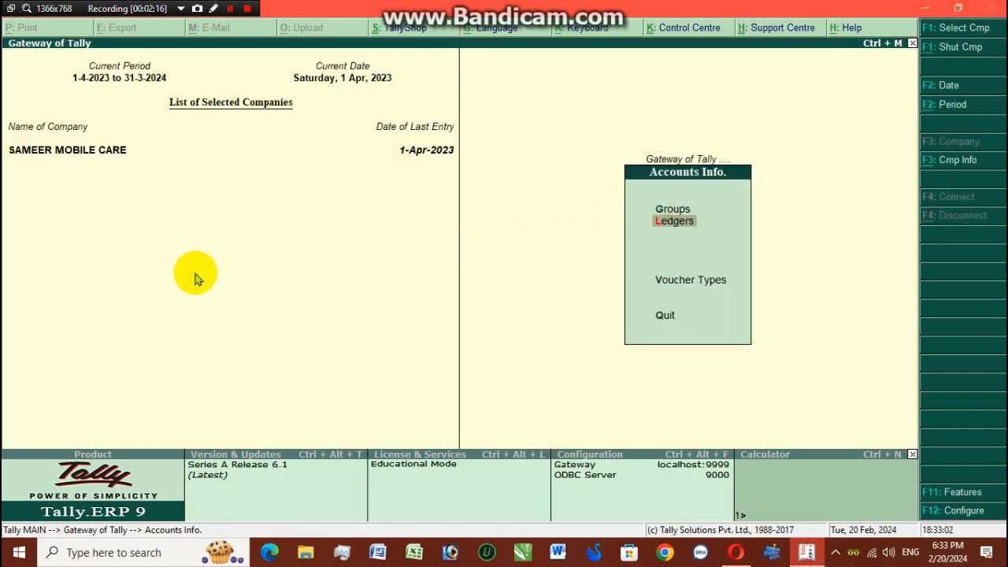
key("Return")
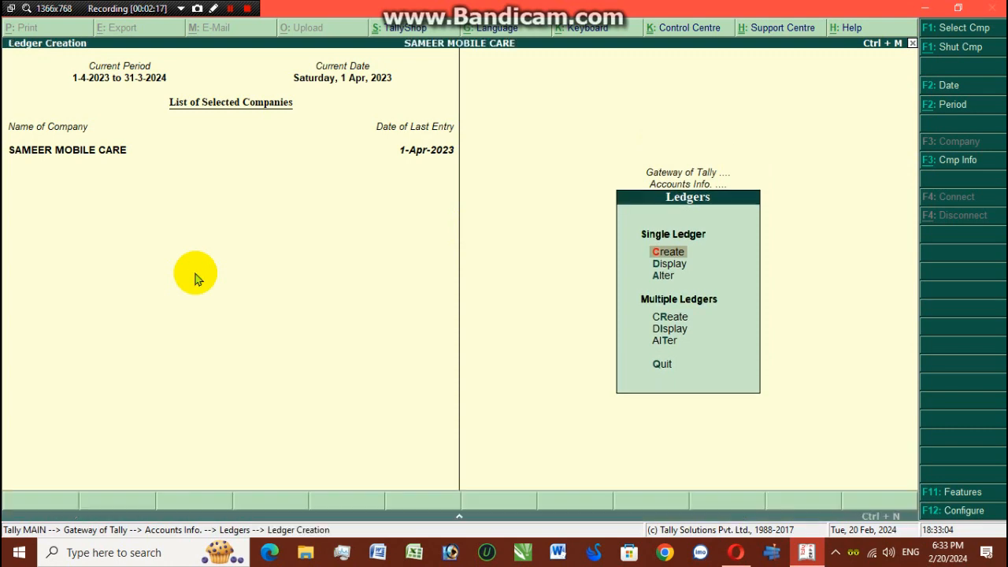
- Create a ledger named Nepal Bank Ltd and filter its group list with 'B'
key("Return")
type("Nepa ")
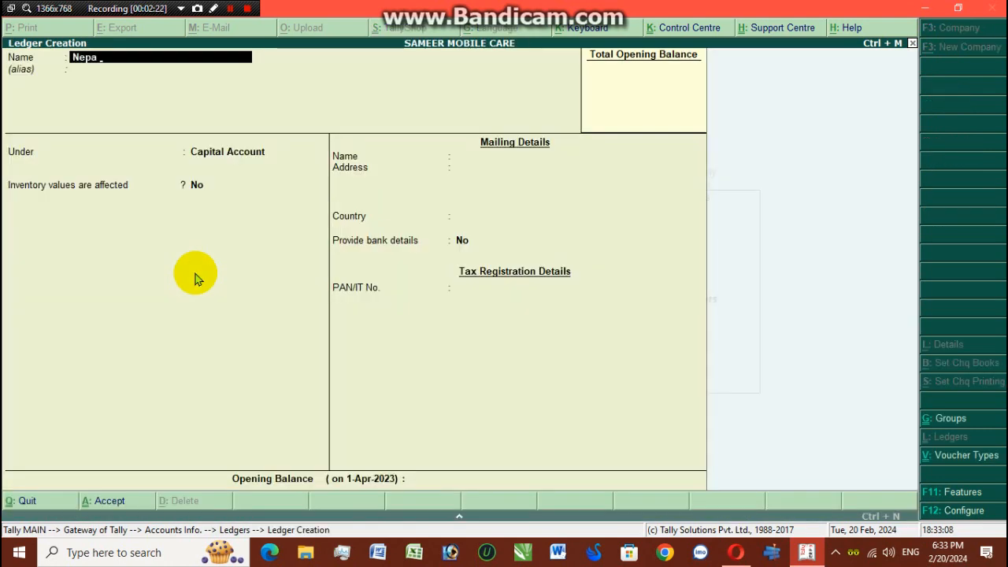
type(" Bank Ltd")
key("Return")
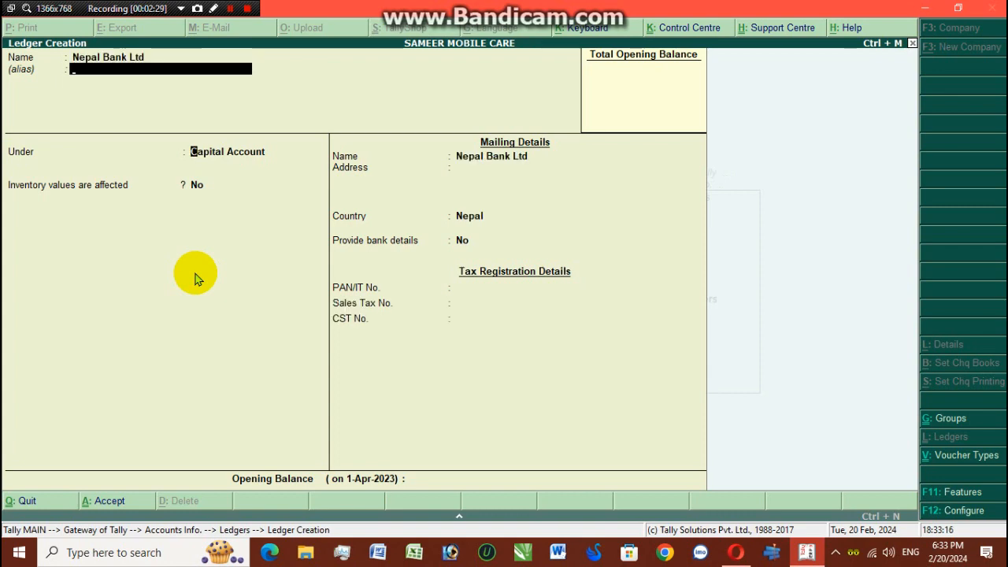
key("Return")
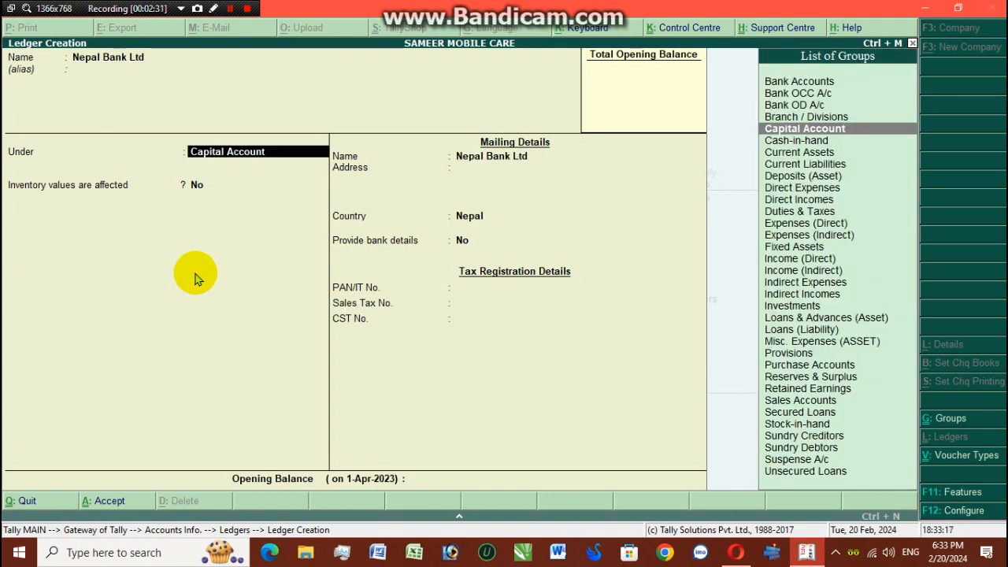
type("B")
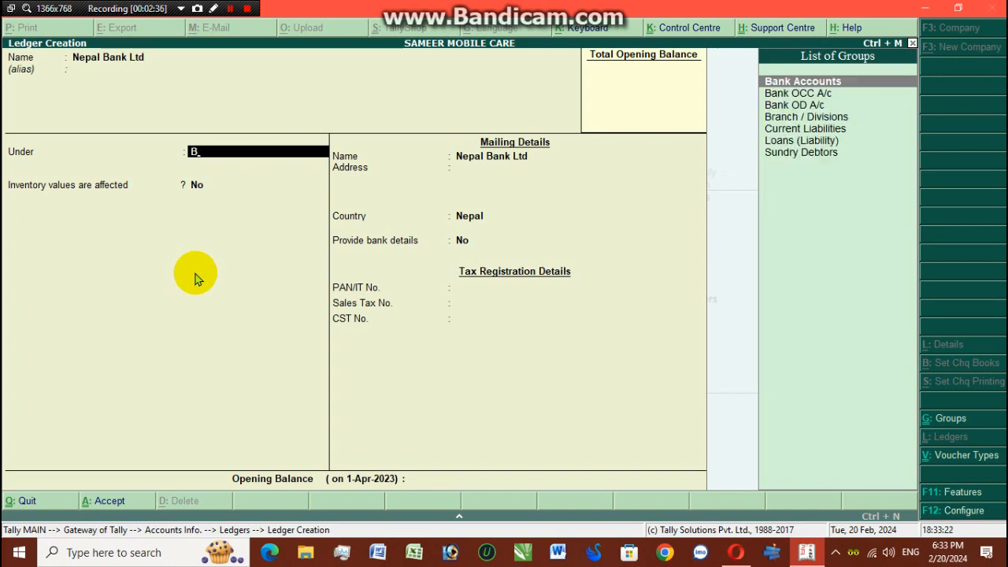
- Put the ledger under Bank Accounts with the account number, bank code 5454 and branch Butwal
key("Return")
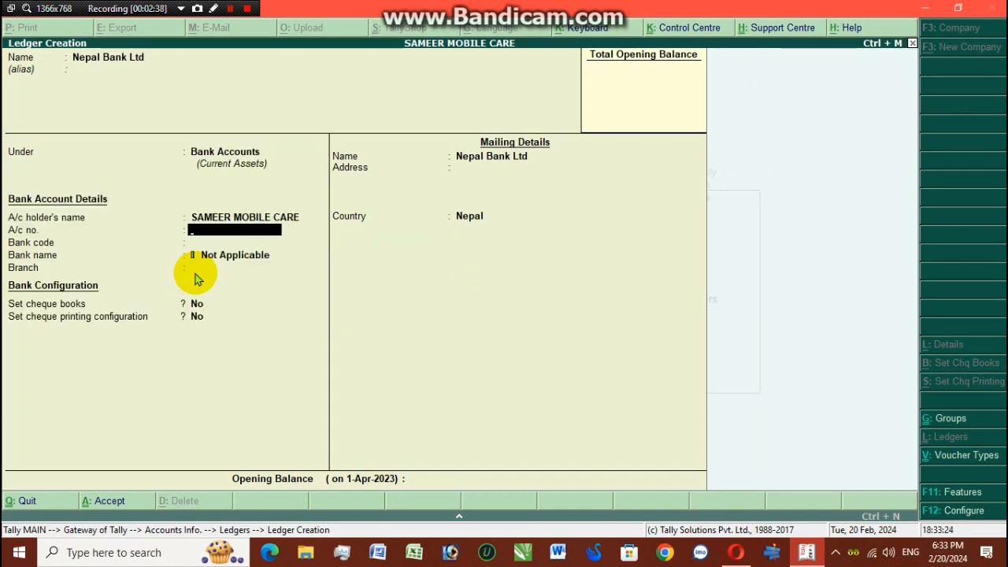
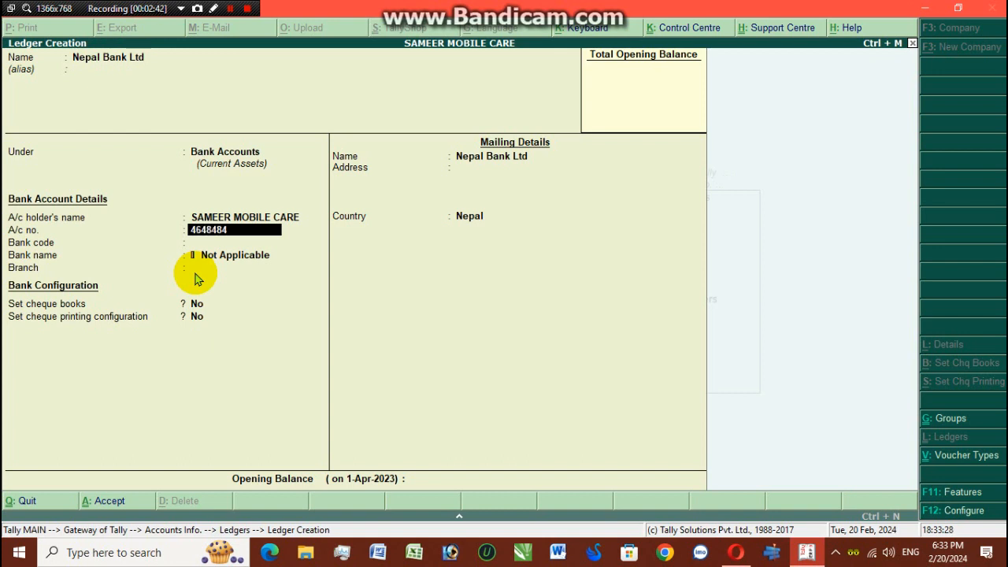
key("Return")
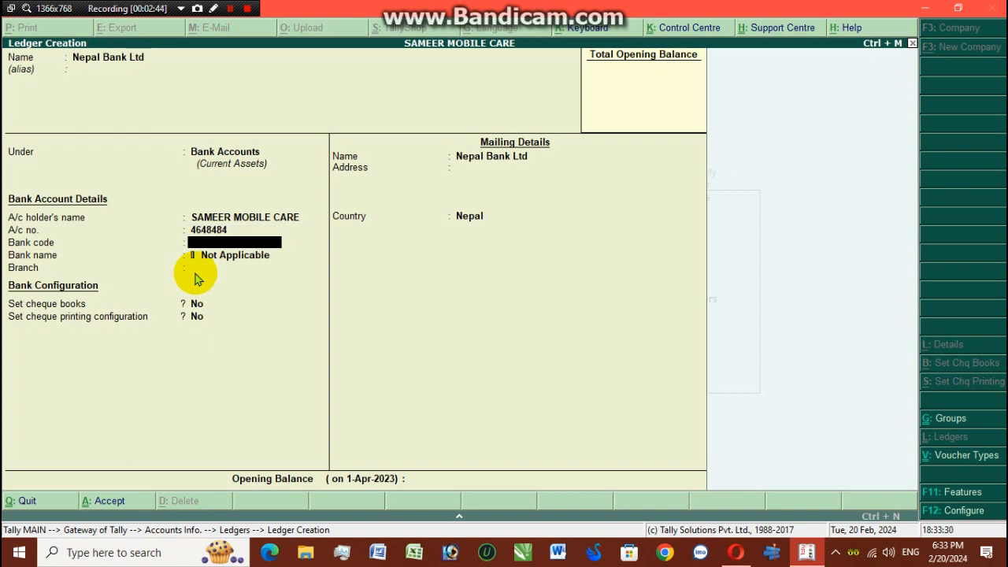
type("5454")
key("Return")
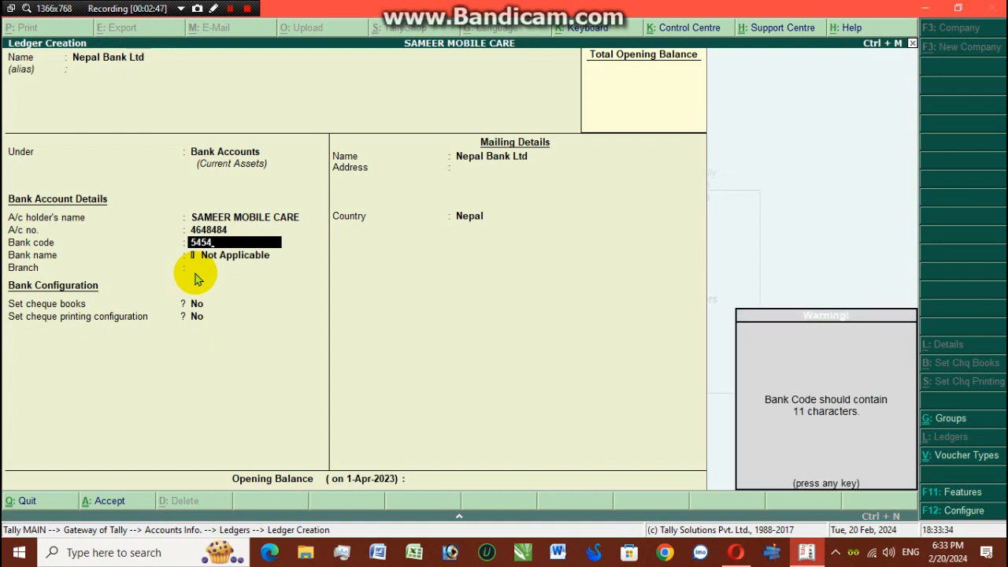
key("Return")
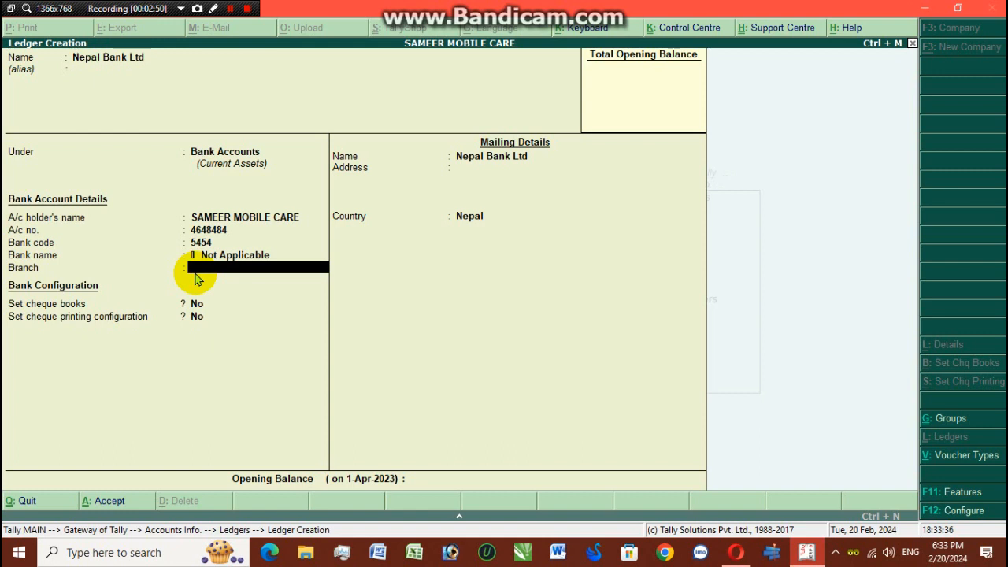
type("Butwal")
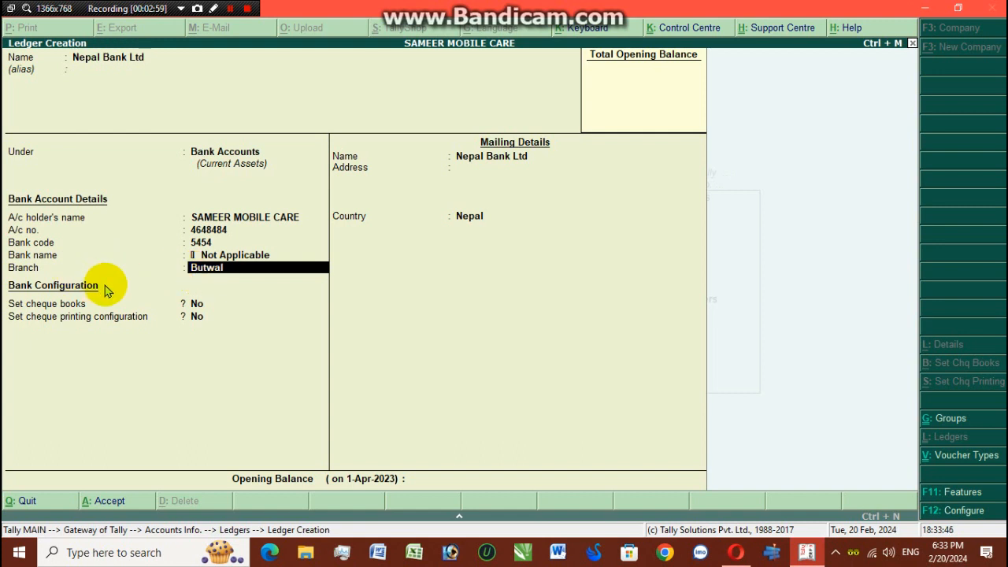
key("Return")
- Accept the remaining fields to save Nepal Bank Ltd and exit ledger creation
key("Return")
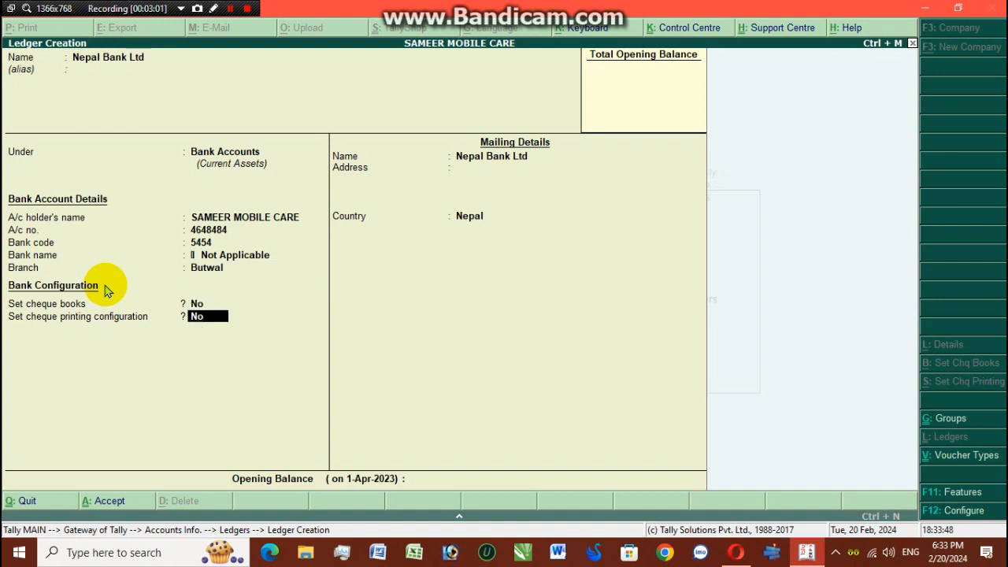
key("Return")
key("Return")
key("Return")
key("Return")
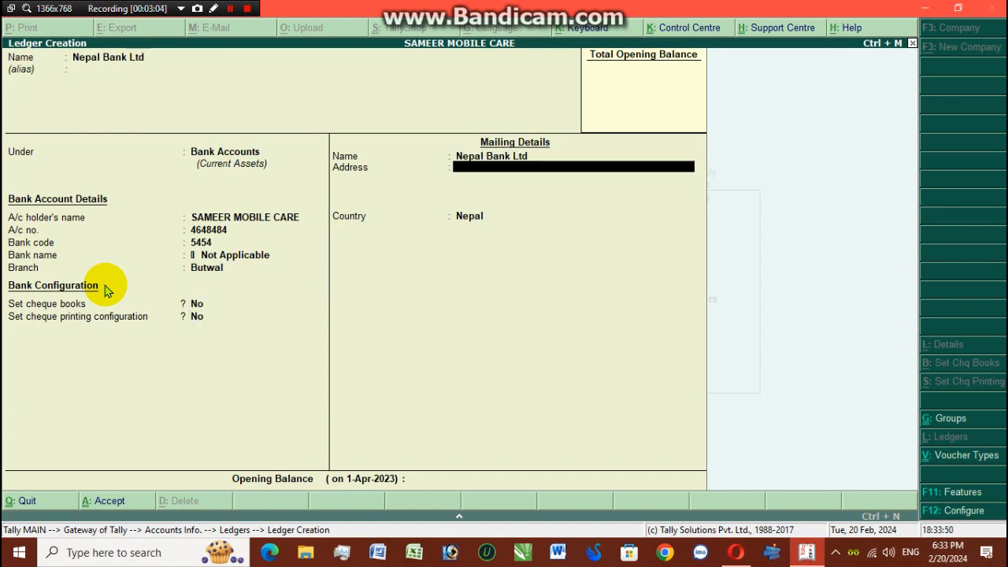
key("Return")
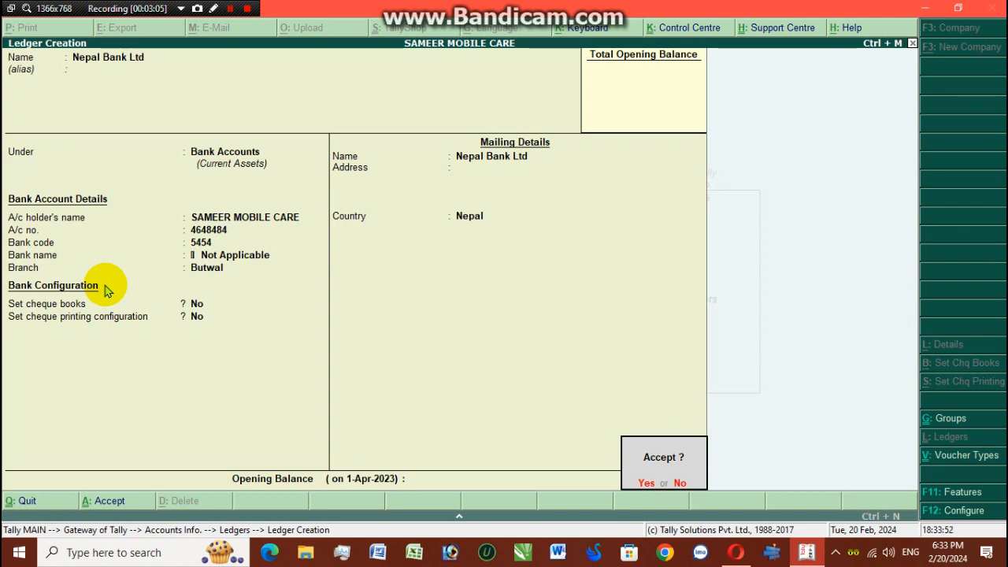
key("Return")
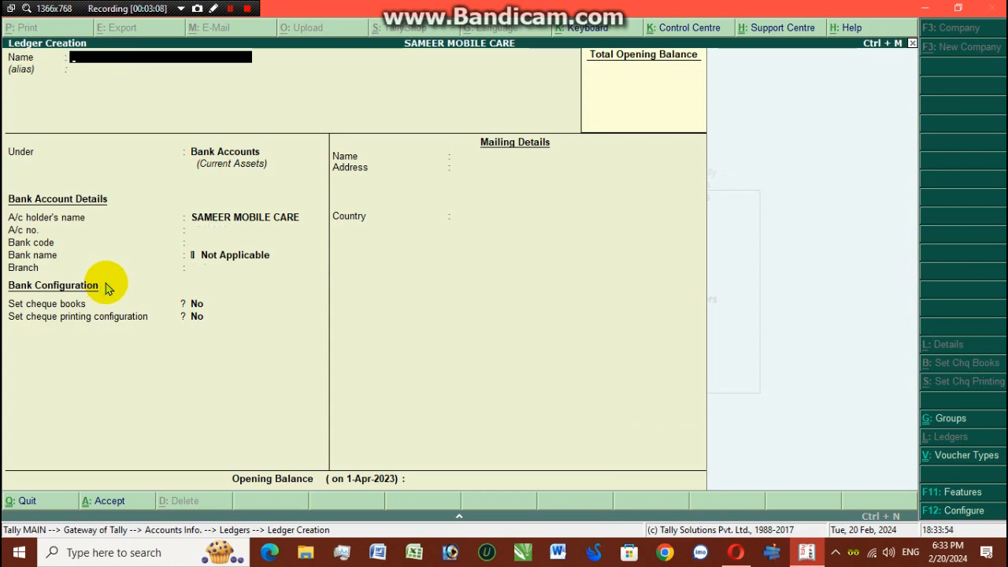
key("Escape")
key("Return")
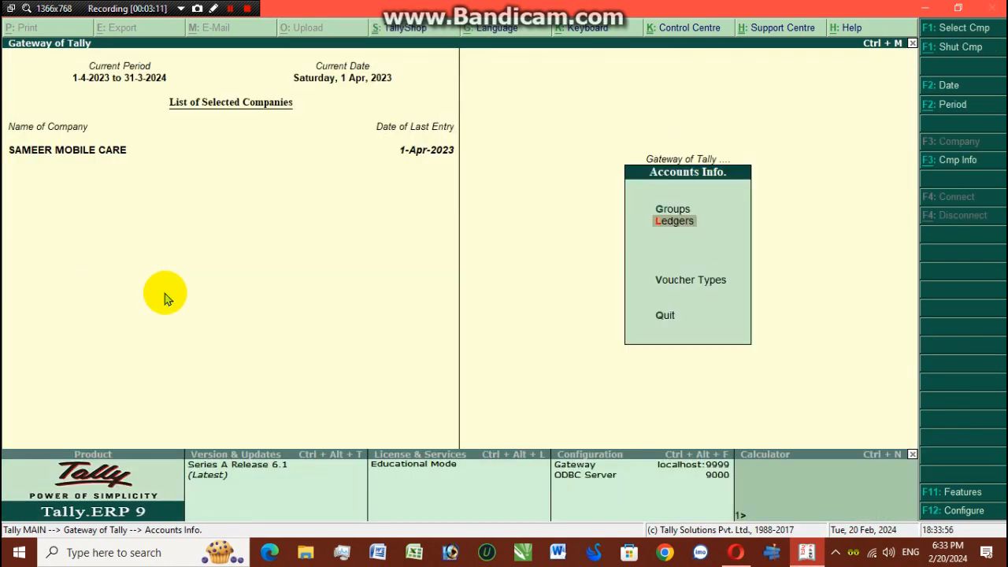
- Open Accounting Vouchers and switch to a Contra voucher No. 1 dated 1-Apr-2023
key("Escape")
key("Down")
key("Down")
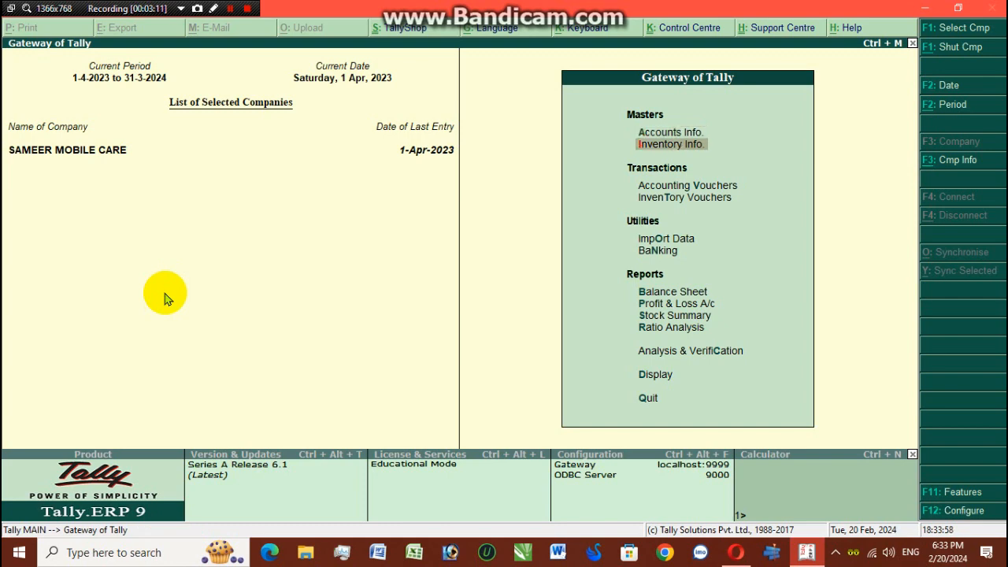
key("Return")
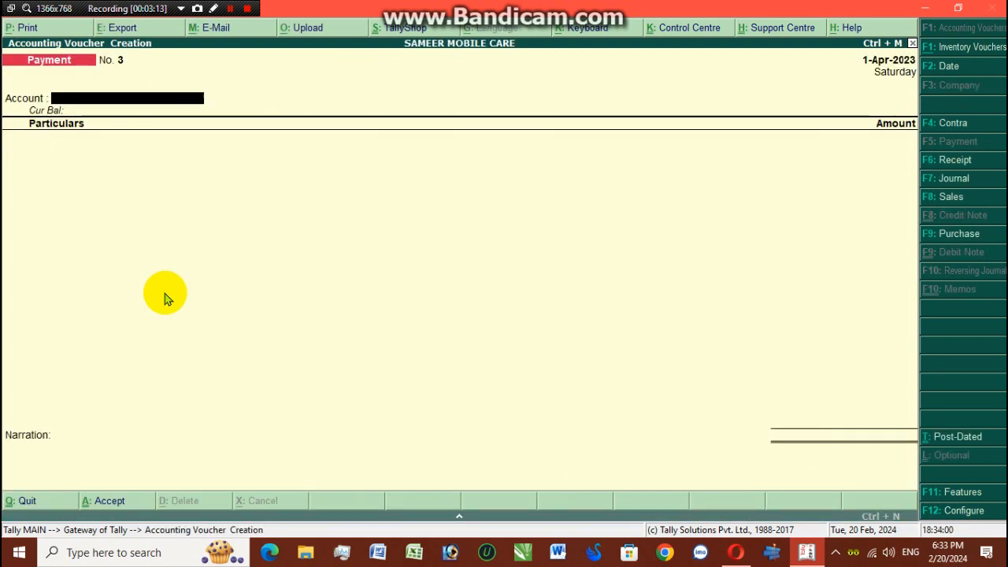
left_click(956, 126)
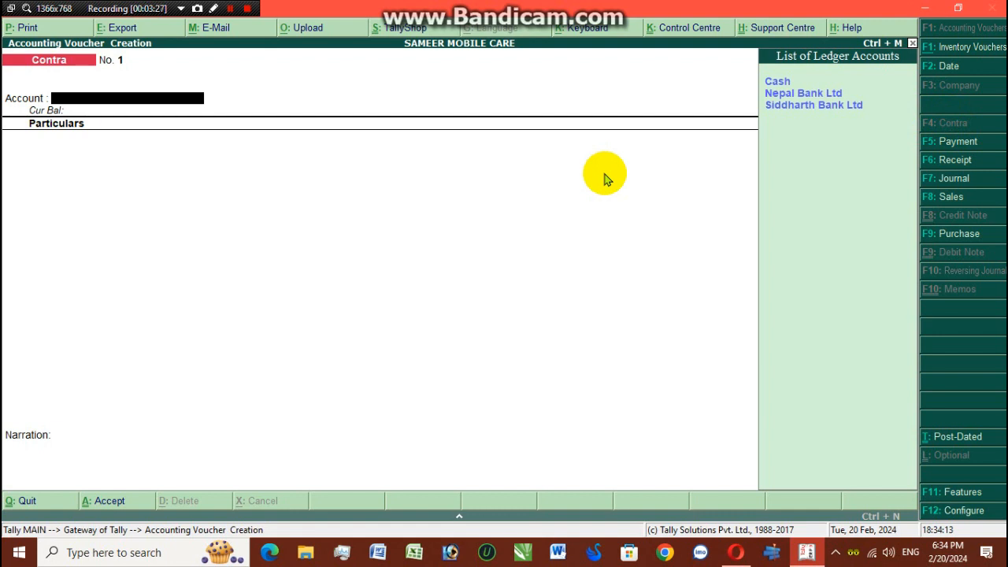
- Make Siddharth Bank Ltd the Contra account instead of Cash, and choose Cash in particulars
key("Down")
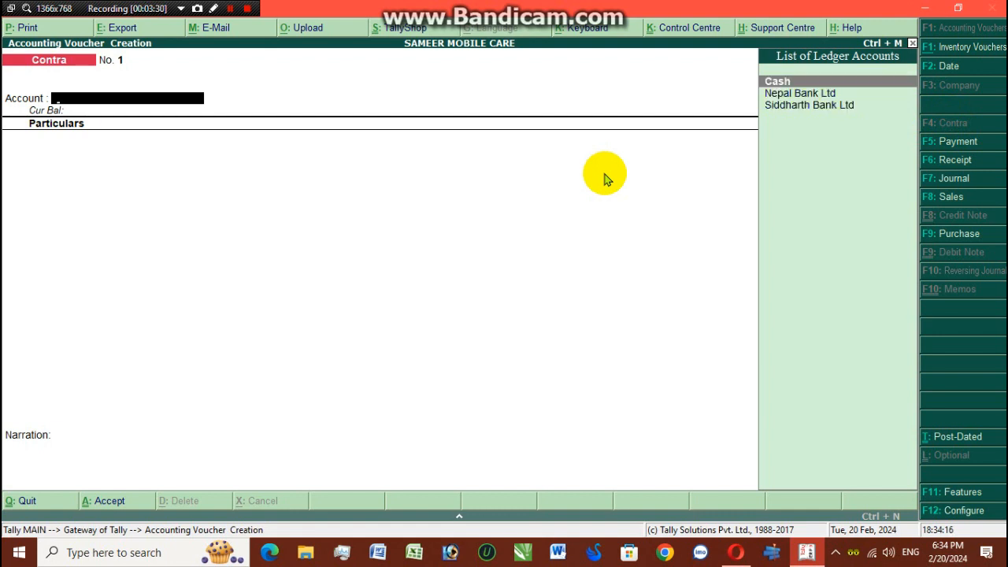
key("Return")
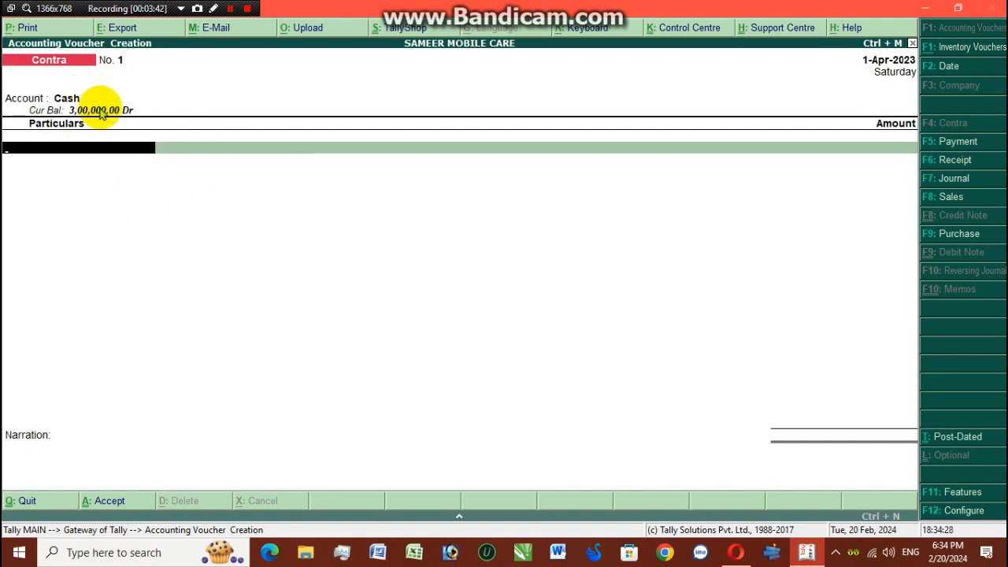
key("BackSpace")
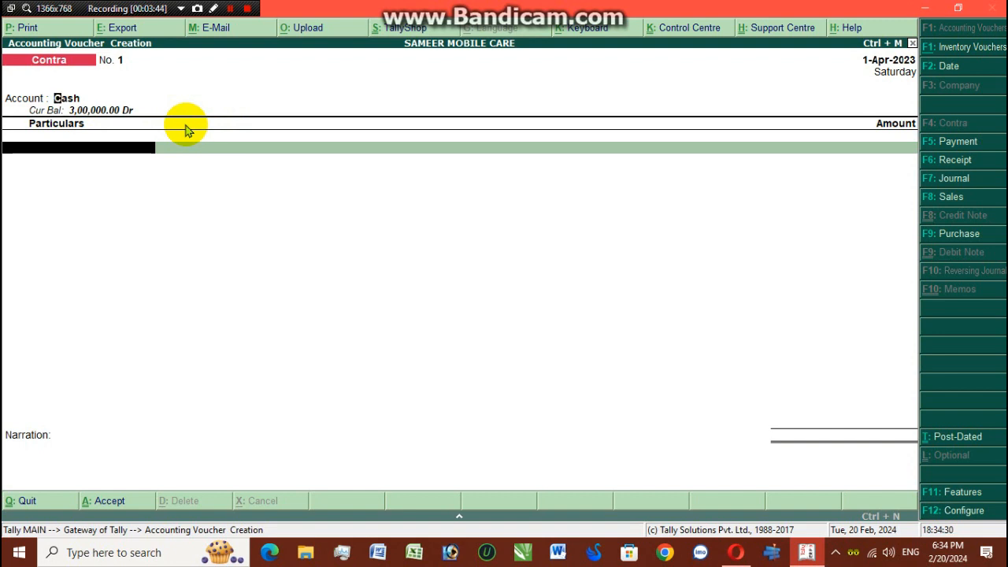
key("Down")
key("Down")
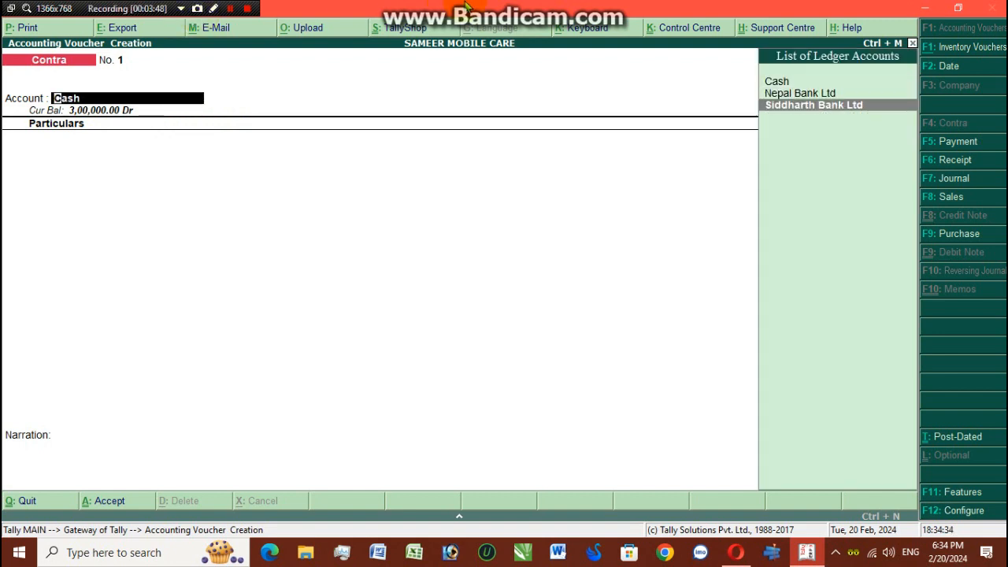
key("Return")
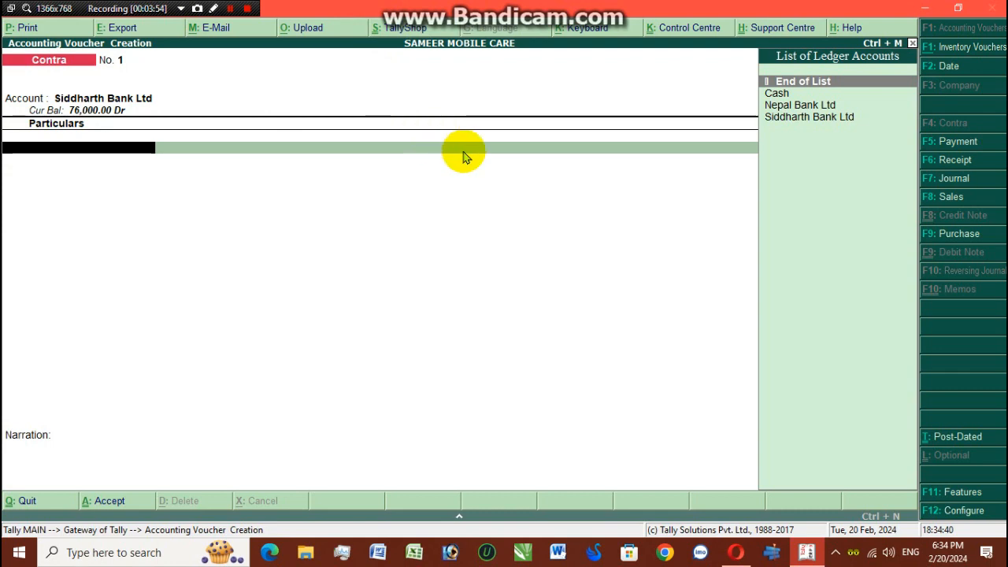
key("Down")
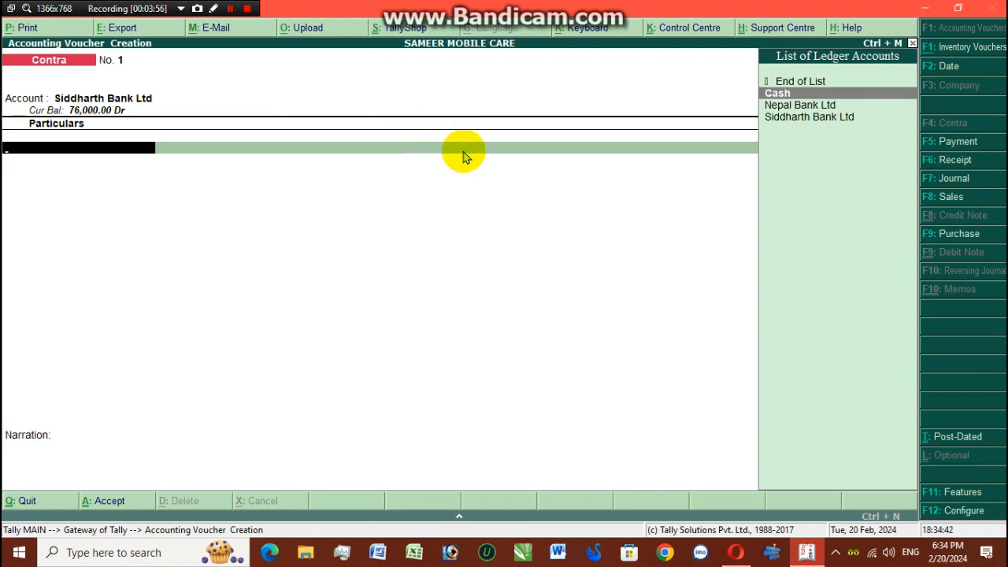
key("Return")
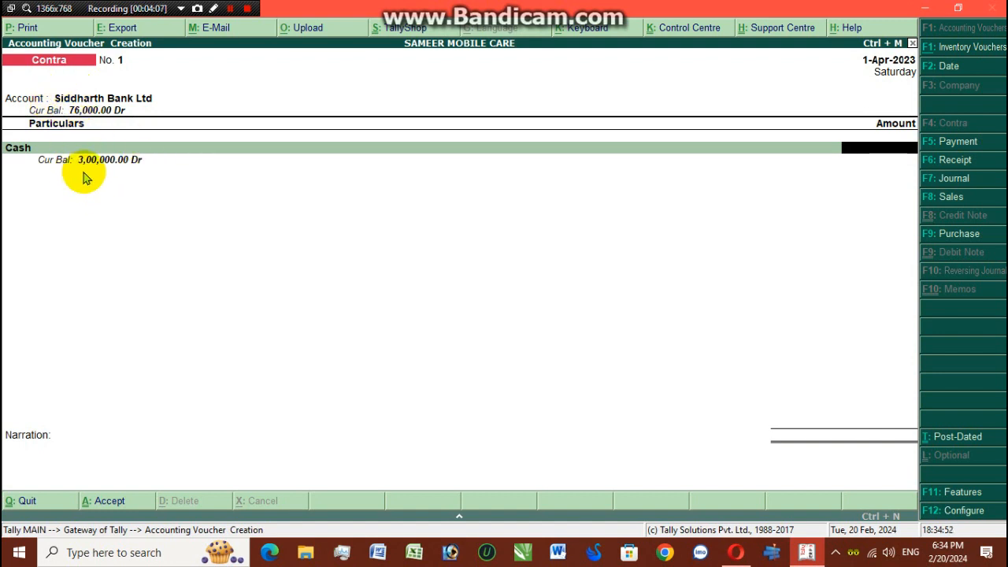
- Enter 2,00,000 against Cash and finish the particulars lines
type("200000")
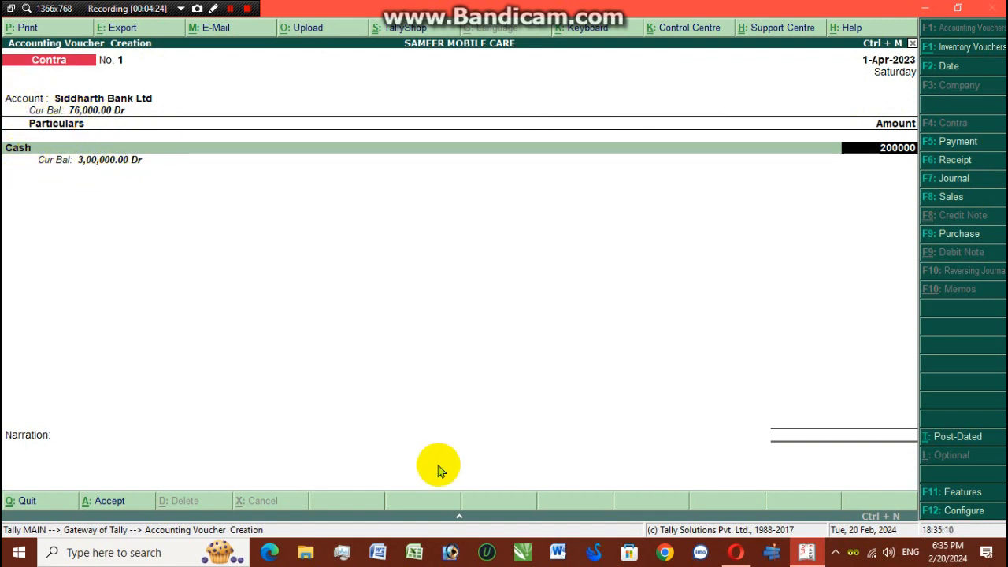
key("Return")
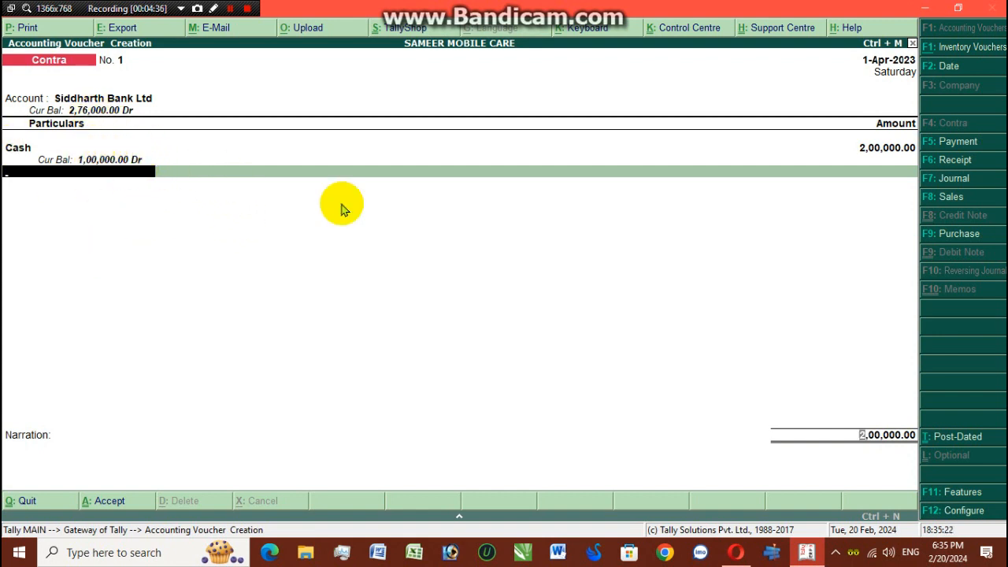
key("Return")
key("Return")
key("Return")
key("Return")
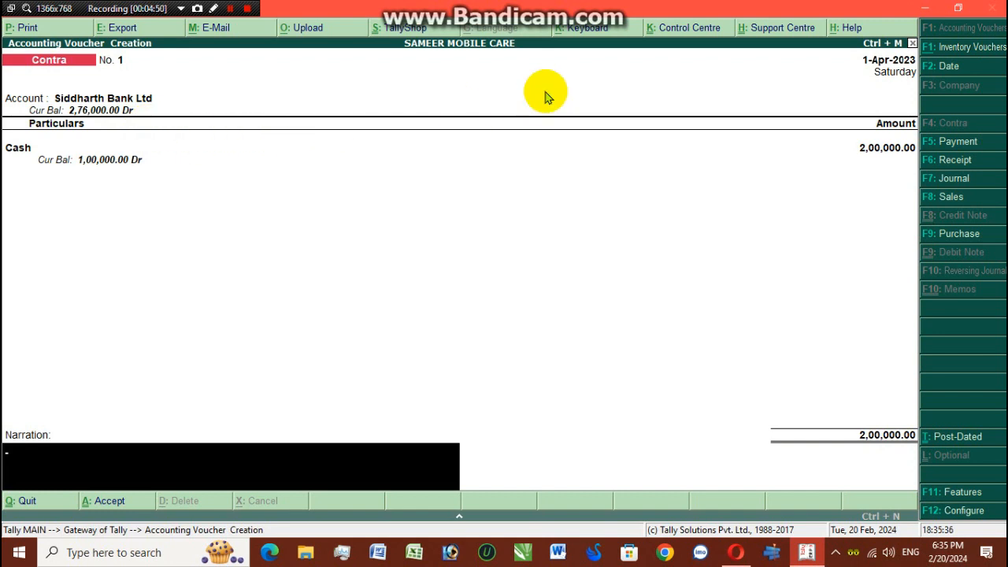
- Add the narration 'cash deposit rs 200000 in sbl' and accept the voucher
type("cash deposit rs 200000")
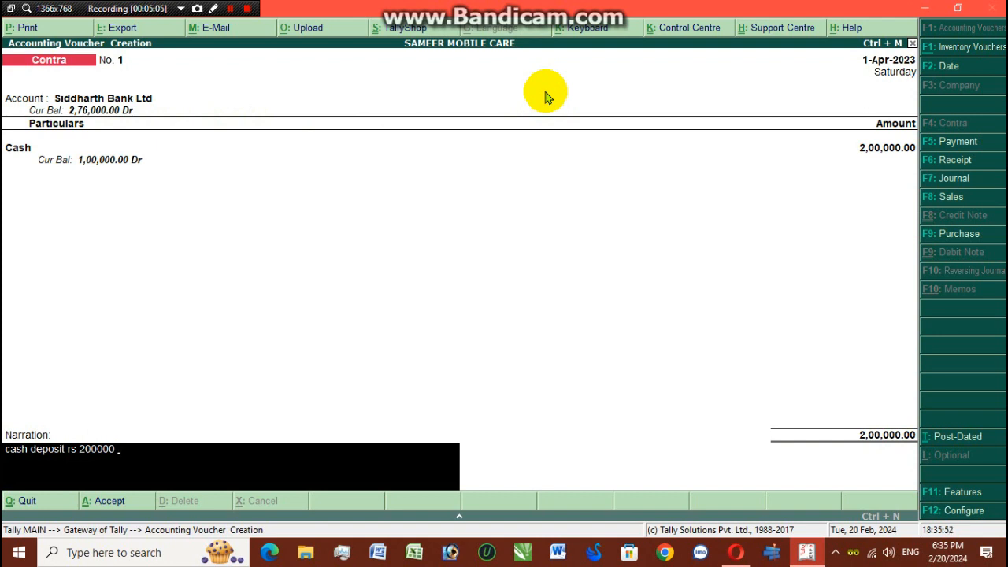
type("in sbi")
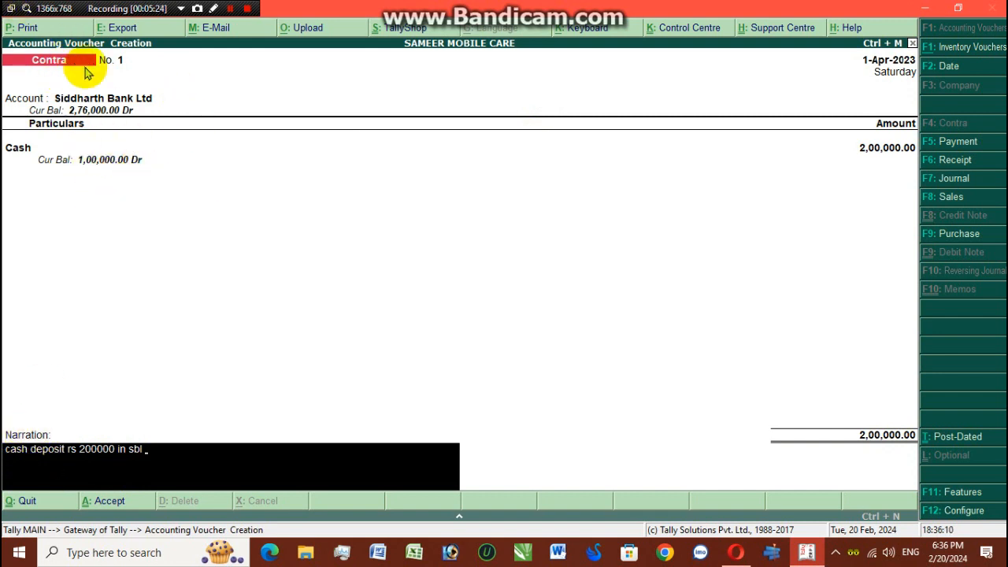
key("Return")
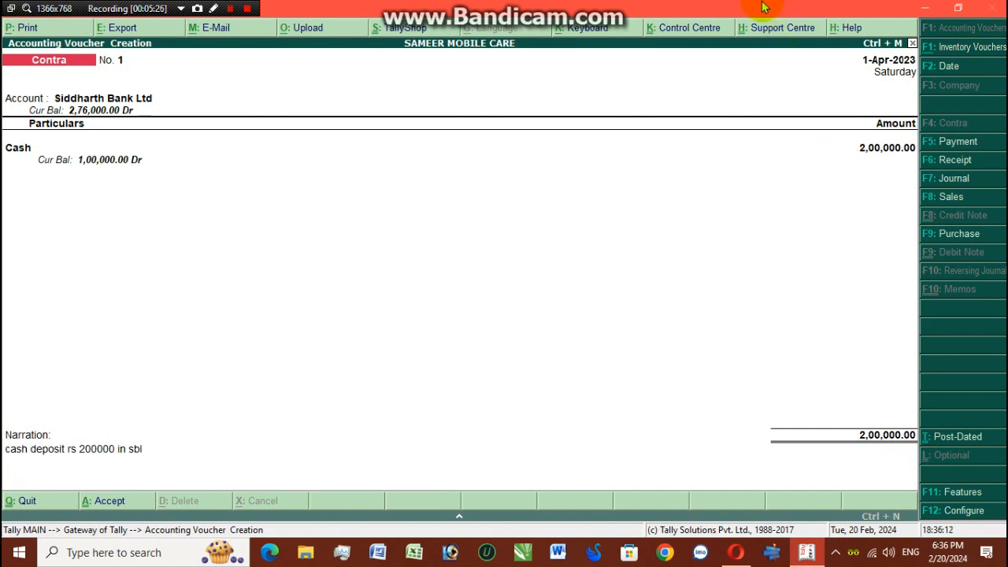
key("Return")
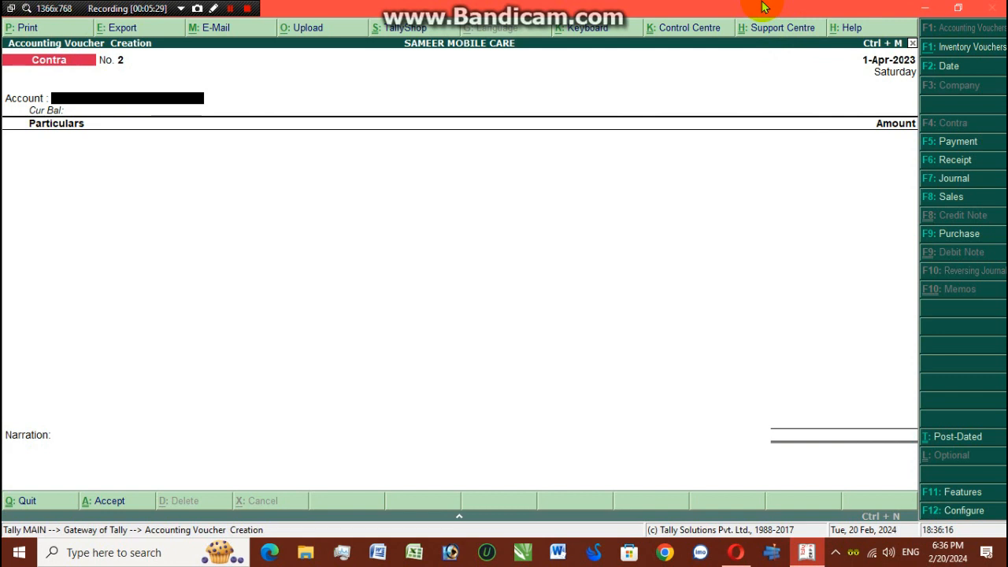
- Set Nepal Bank Ltd as Contra No. 2's account and select Siddharth Bank Ltd in particulars
key("space")
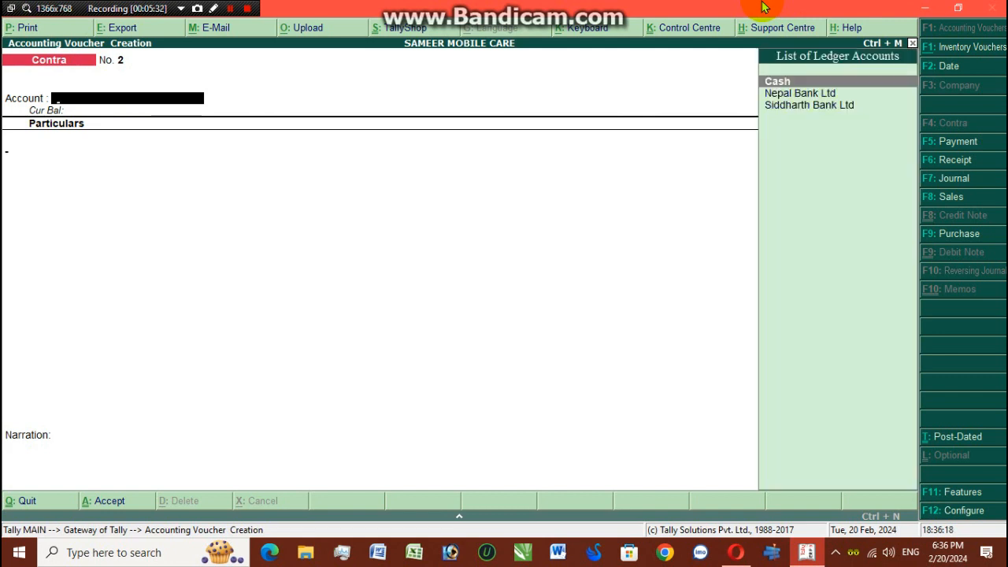
key("Return")
key("BackSpace")
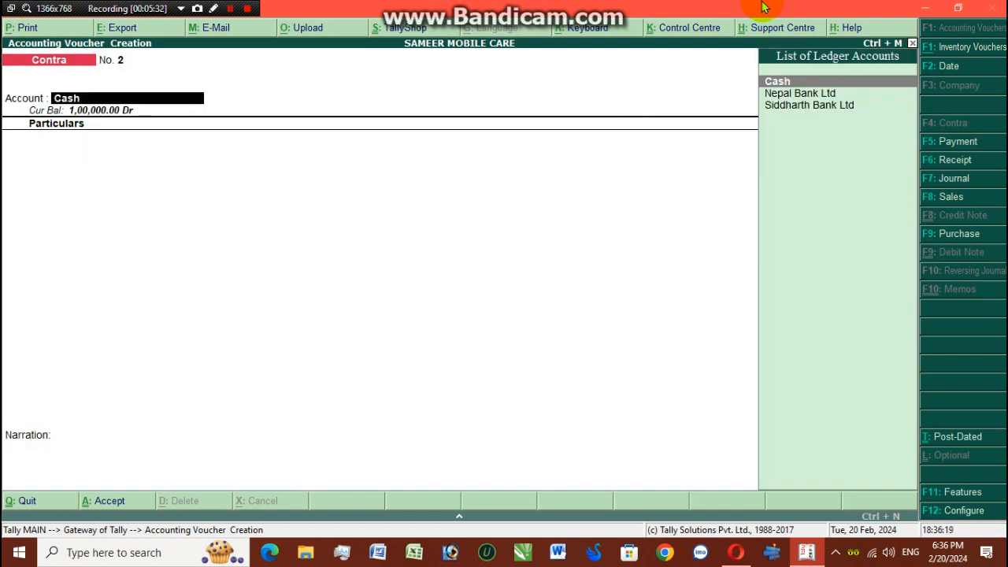
key("Down")
key("Down")
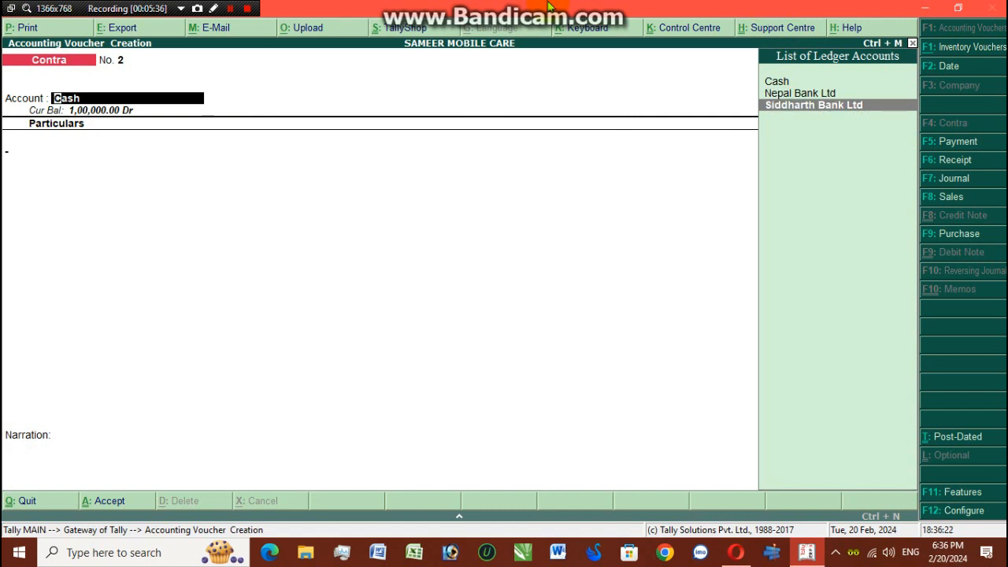
key("Return")
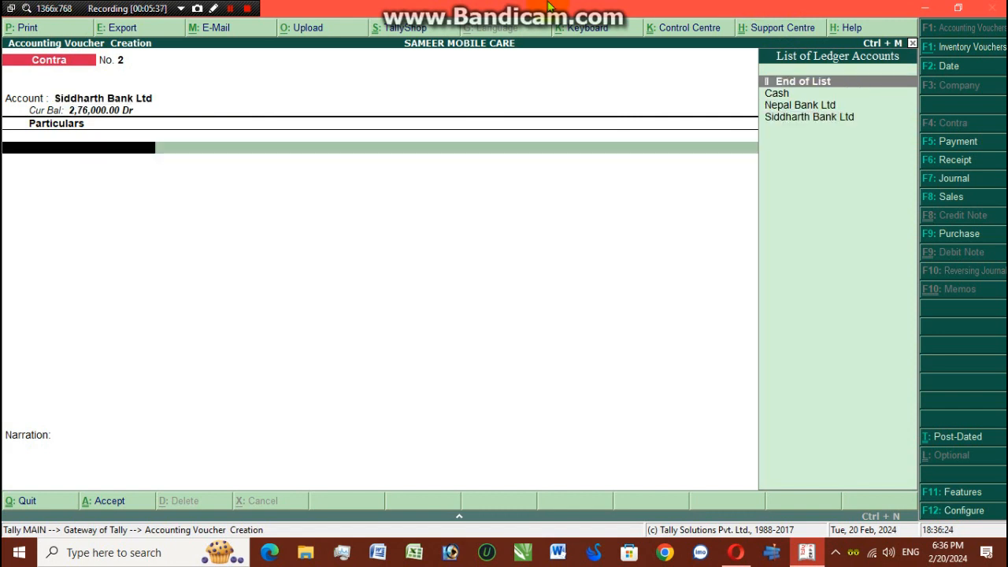
key("Down")
key("Down")
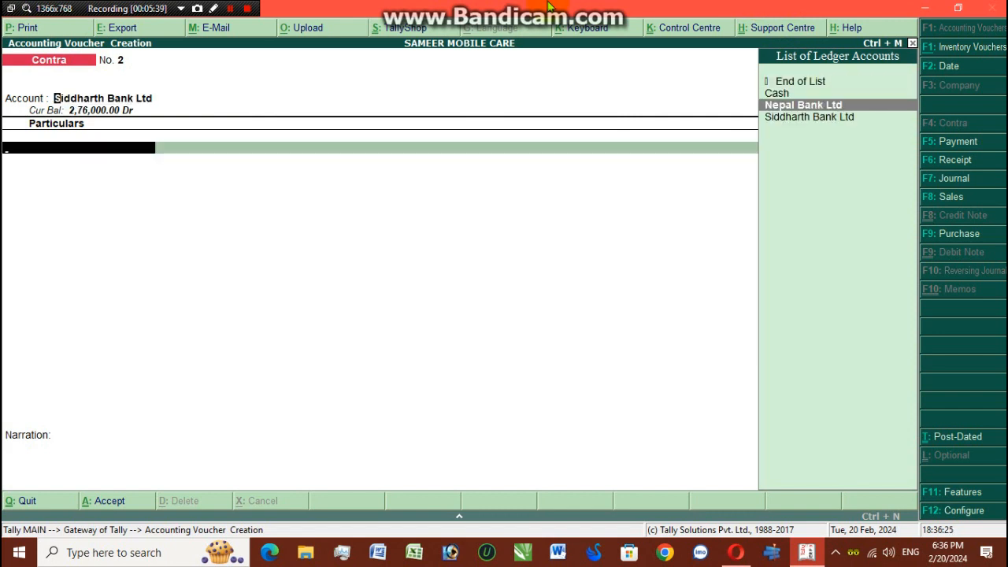
key("BackSpace")
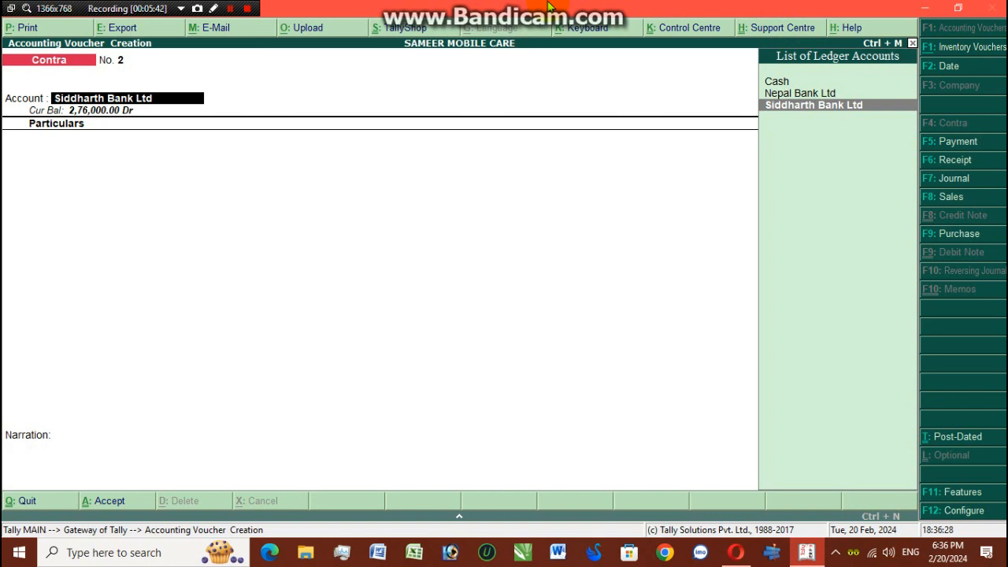
key("Up")
key("Return")
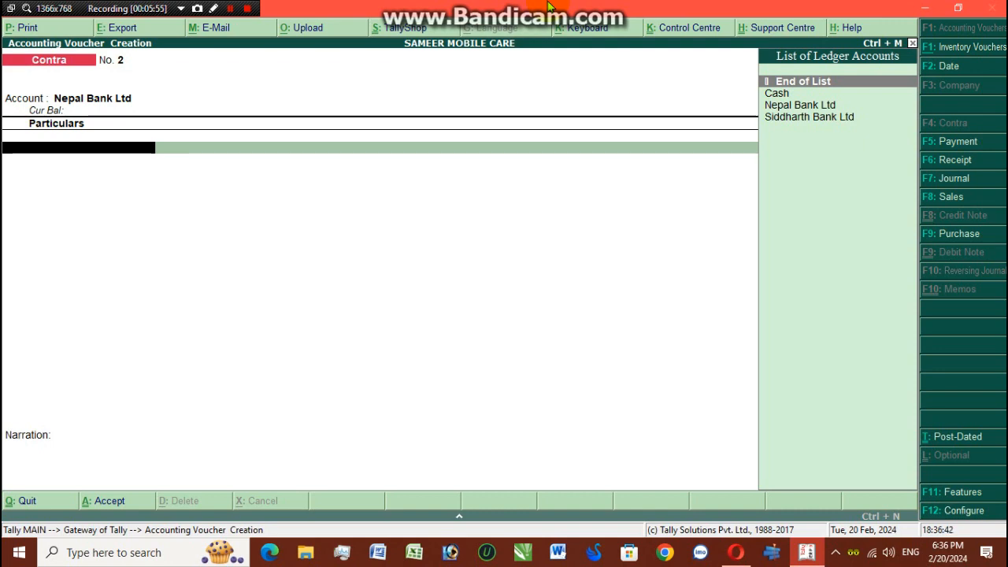
key("Down")
key("Down")
key("Down")
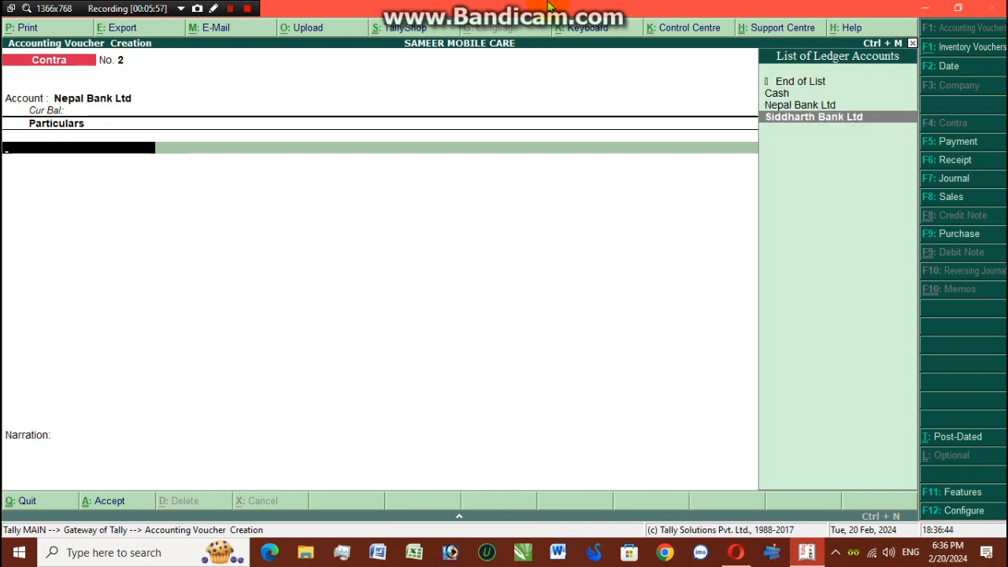
key("Return")
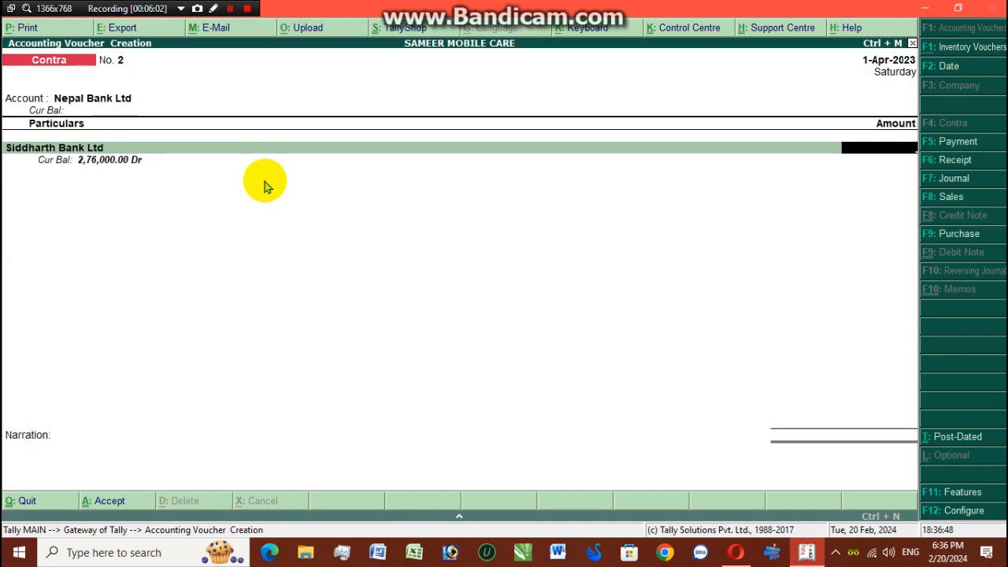
- Enter 76,000 against Siddharth Bank Ltd and accept the Cheque/DD bank allocation
type("7")
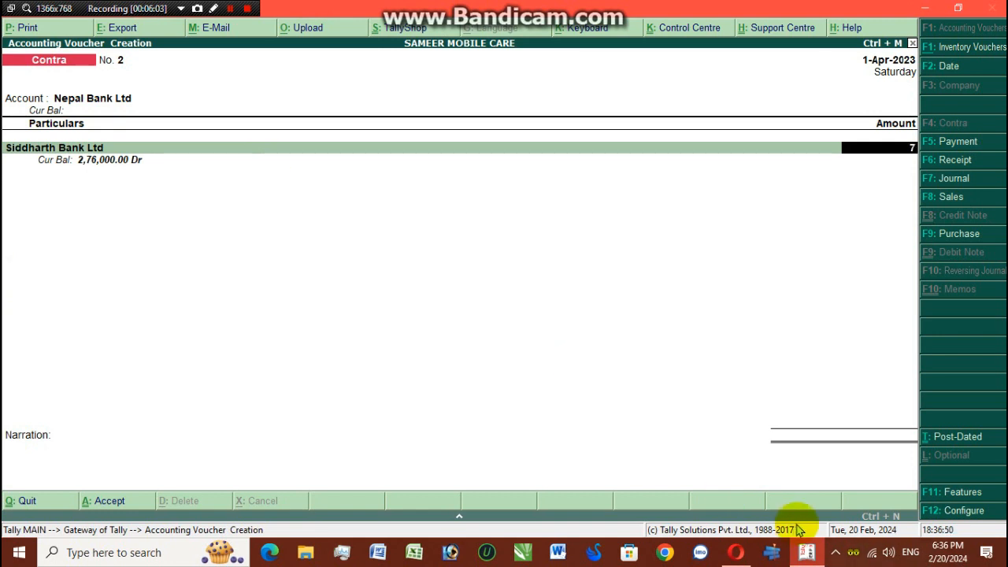
type("6")
type("000")
key("Return")
key("Return")
key("Return")
key("Return")
key("Return")
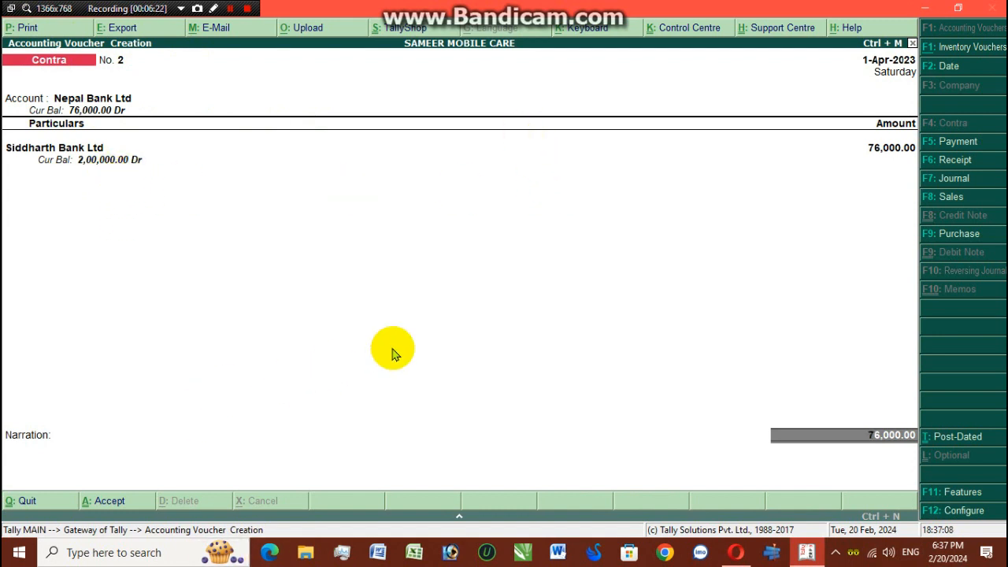
key("Return")
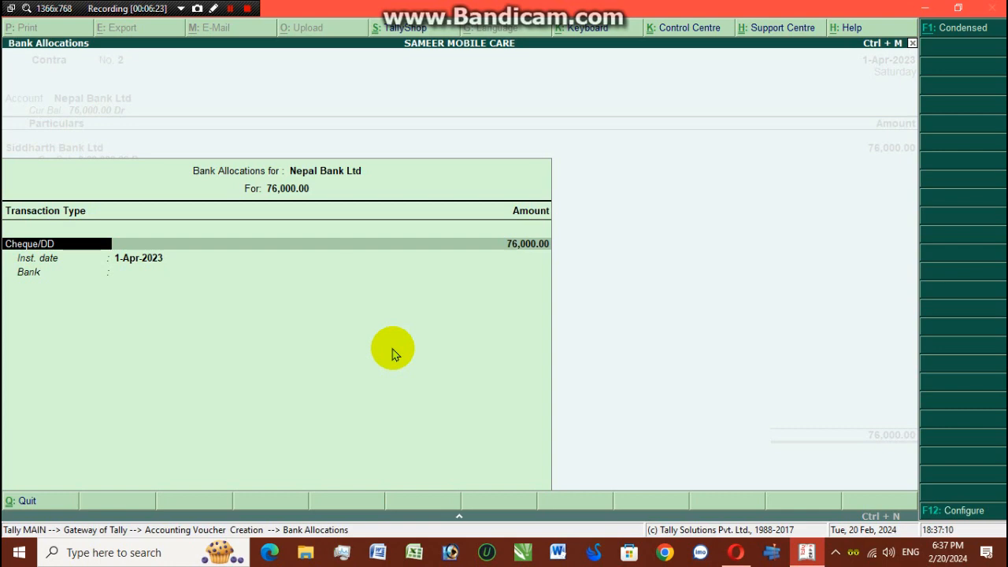
key("Return")
key("Return")
key("Return")
key("Return")
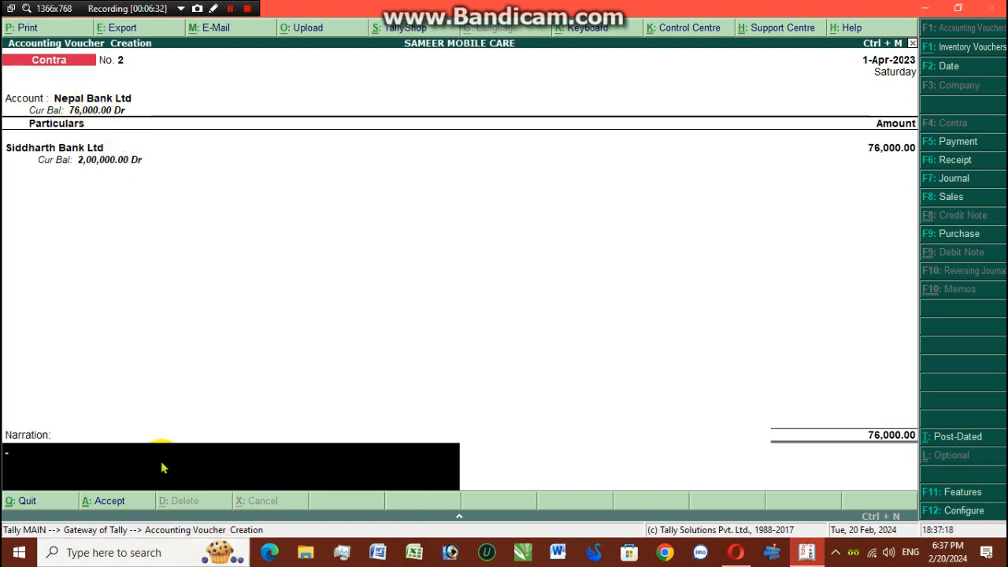
- Enter the narration 'transfer rs 76000 from sbl to nbl' for Contra No. 2
type("tra")
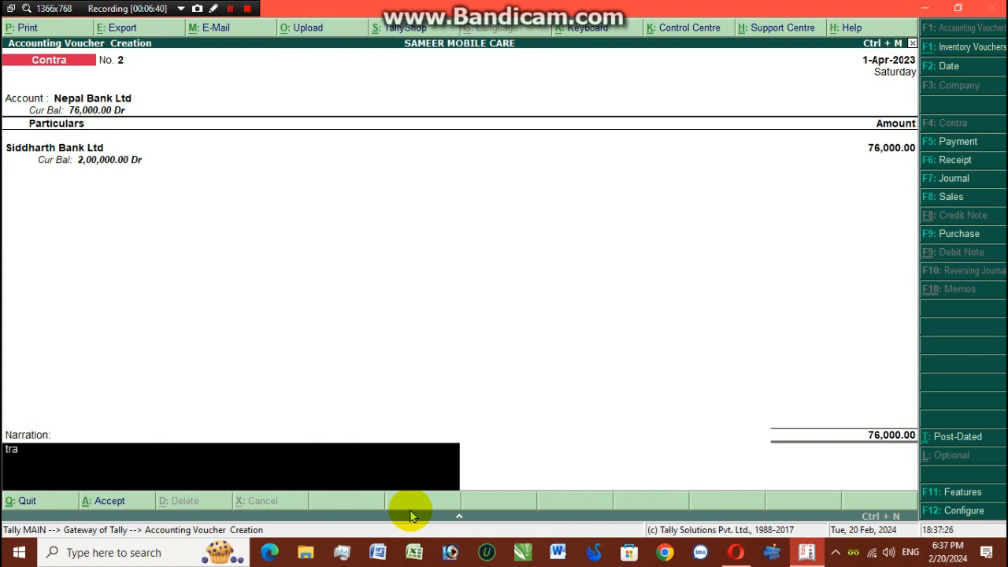
type("nsfer rs 76000 from sbl to nbl")
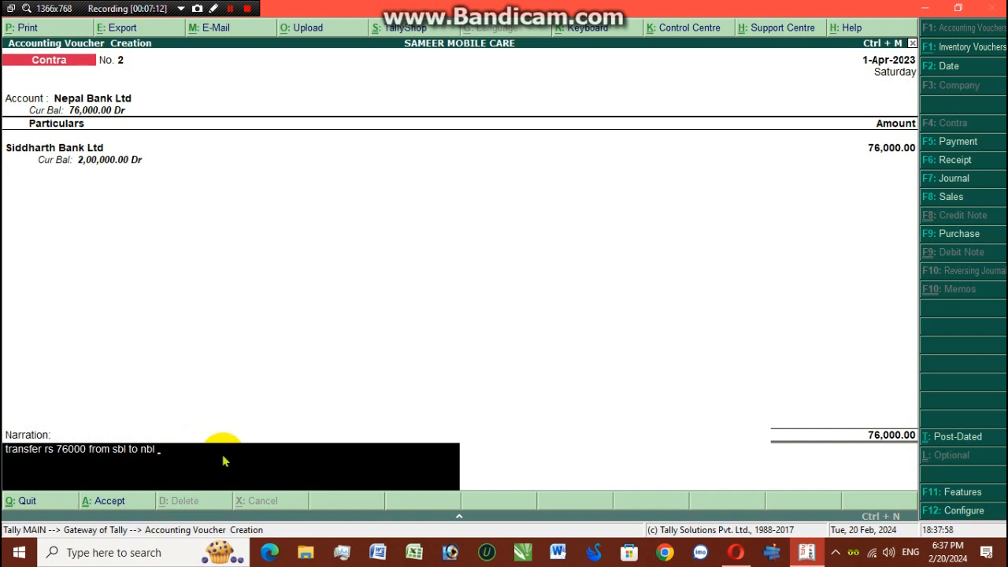
key("Return")
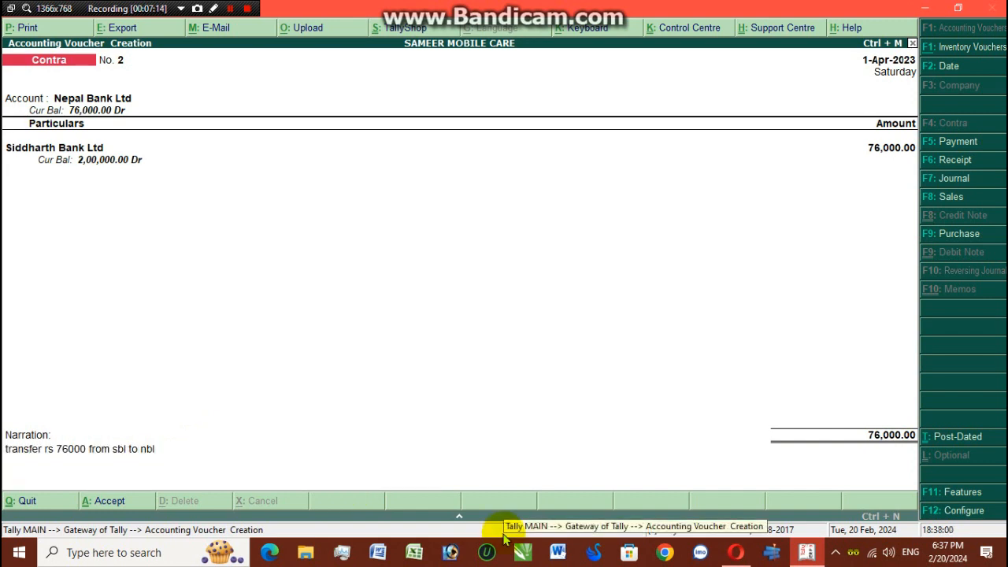
- Save Contra voucher No. 2 and quit voucher entry back to the Gateway of Tally
key("Return")
key("Escape")
key("Return")
key("Escape")
key("Return")
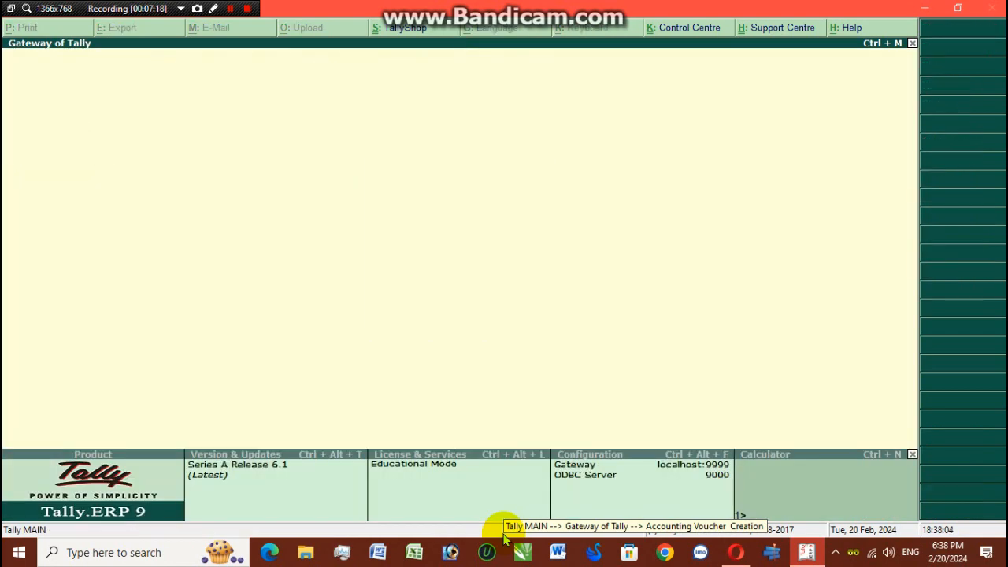
- Display the Cash ledger vouchers report through Display > Account Books > Ledger
key("d")
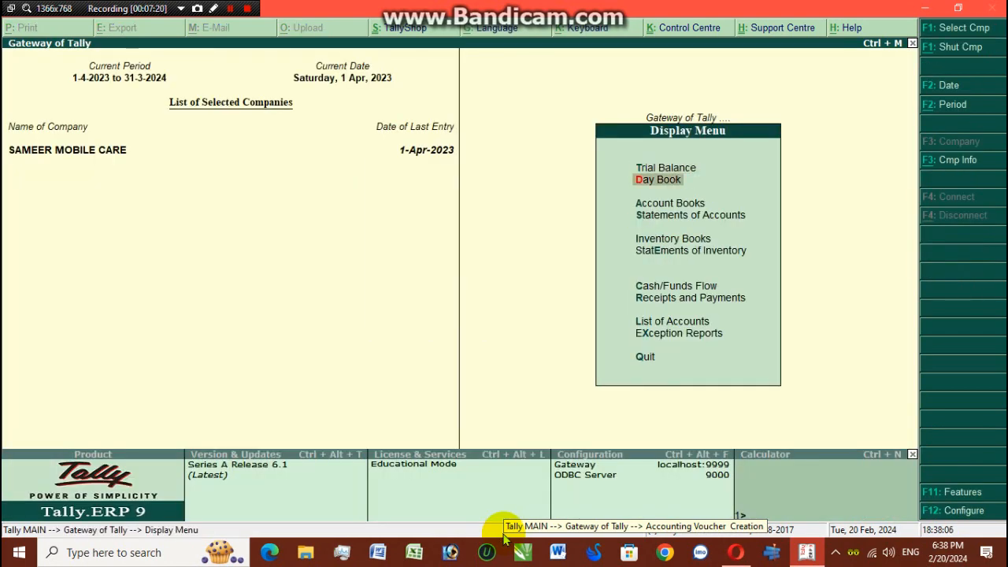
key("Down")
key("Down")
key("Down")
key("Down")
key("Down")
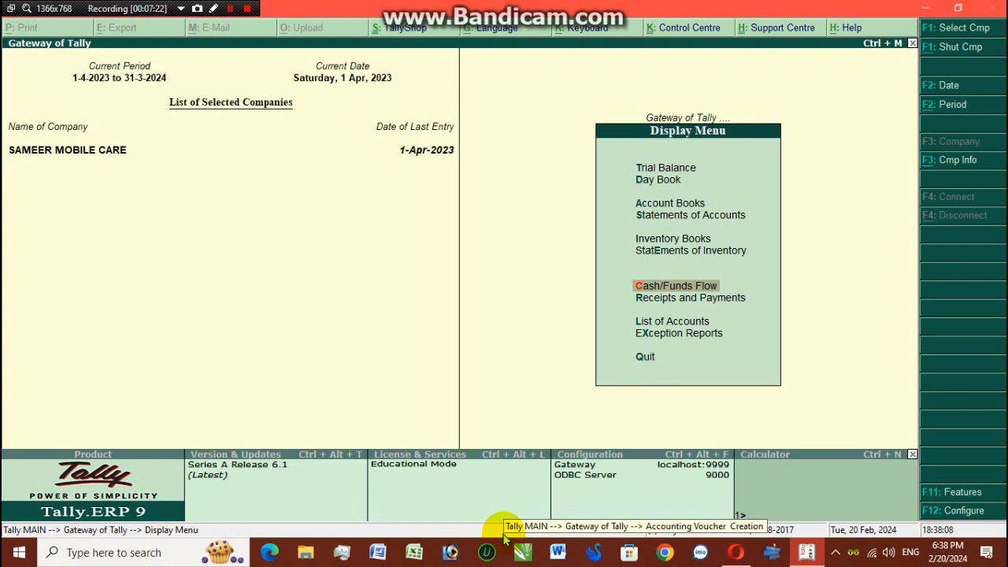
key("Down")
key("Escape")
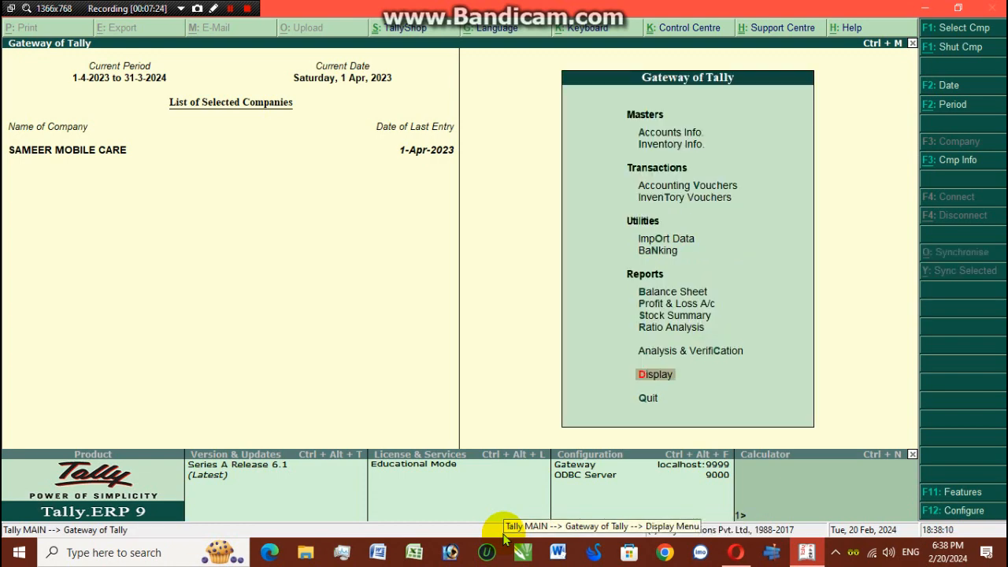
key("Return")
key("a")
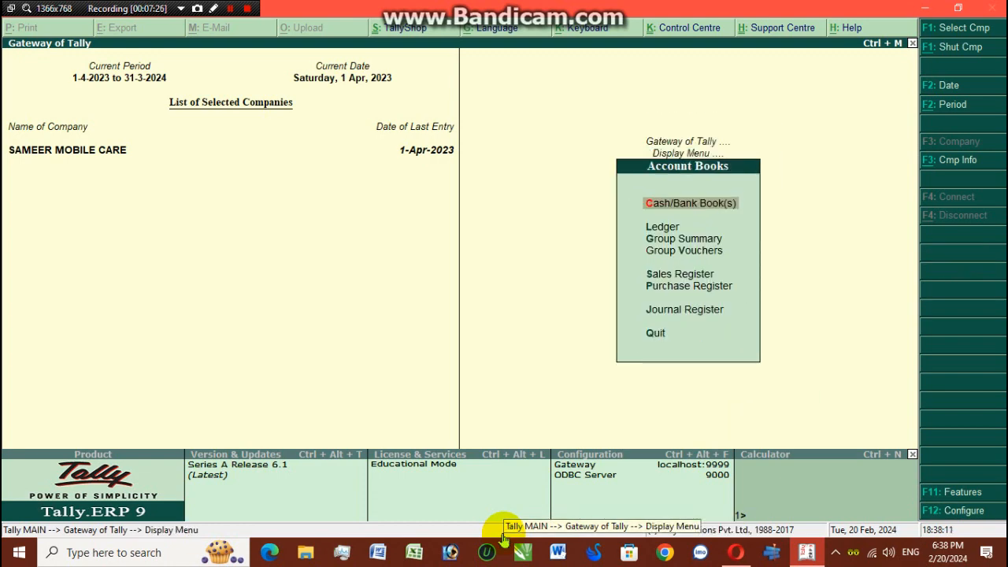
key("l")
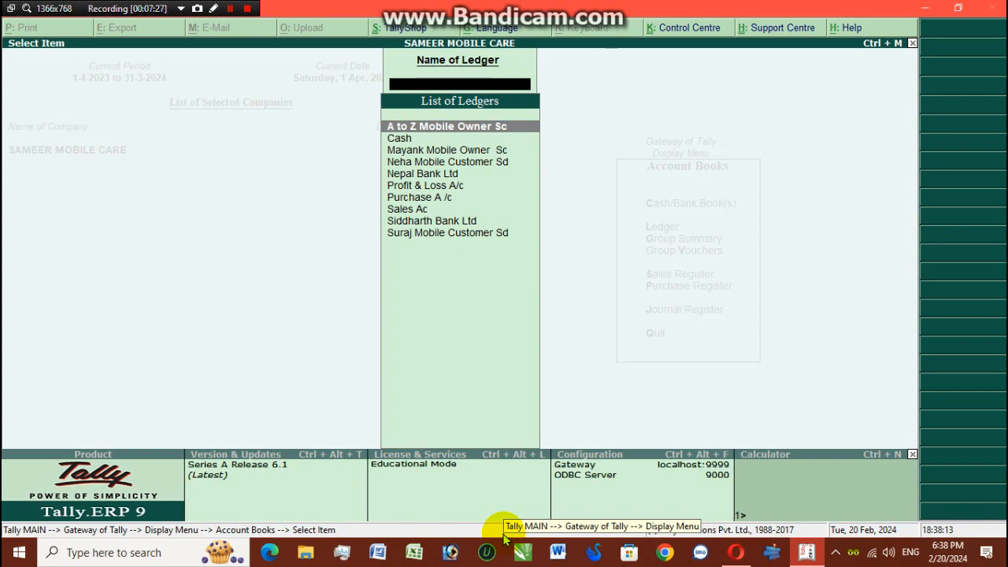
key("Down")
key("Return")
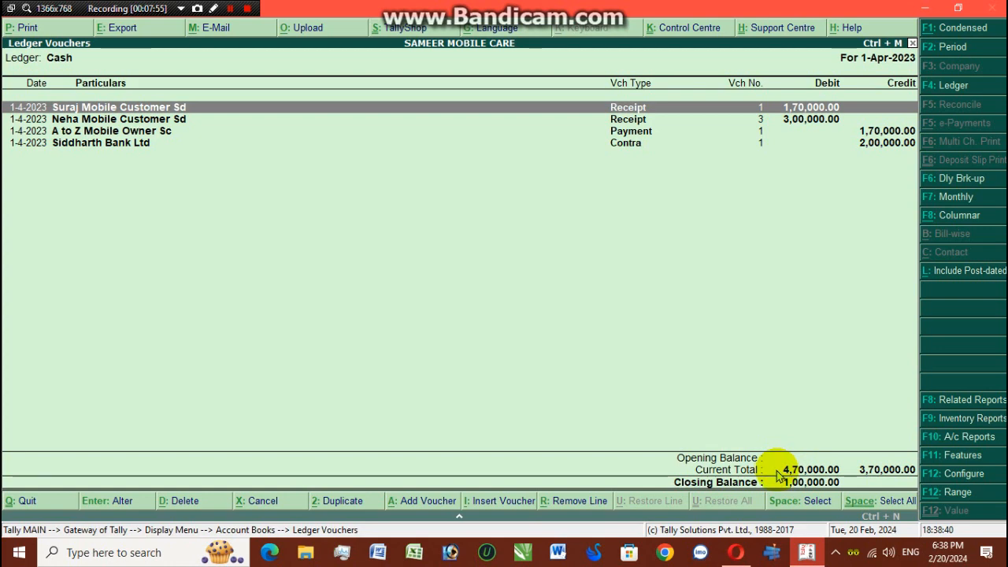
- Review Siddharth Bank Ltd's ledger vouchers, showing its 2,00,000.00 closing balance, then return to ledger selection
key("Escape")
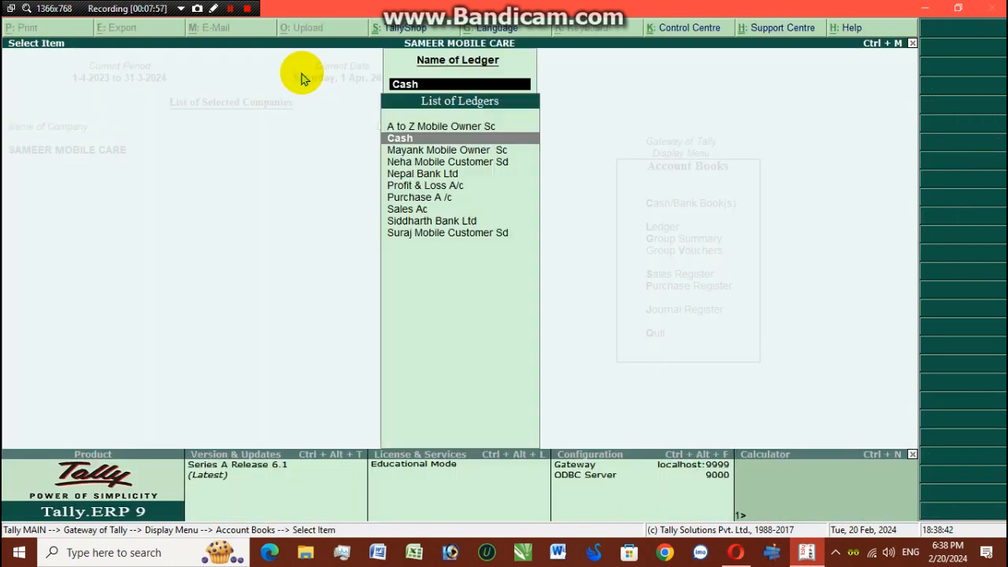
key("Down")
key("Down")
key("Down")
key("Down")
key("Down")
key("Down")
key("Down")
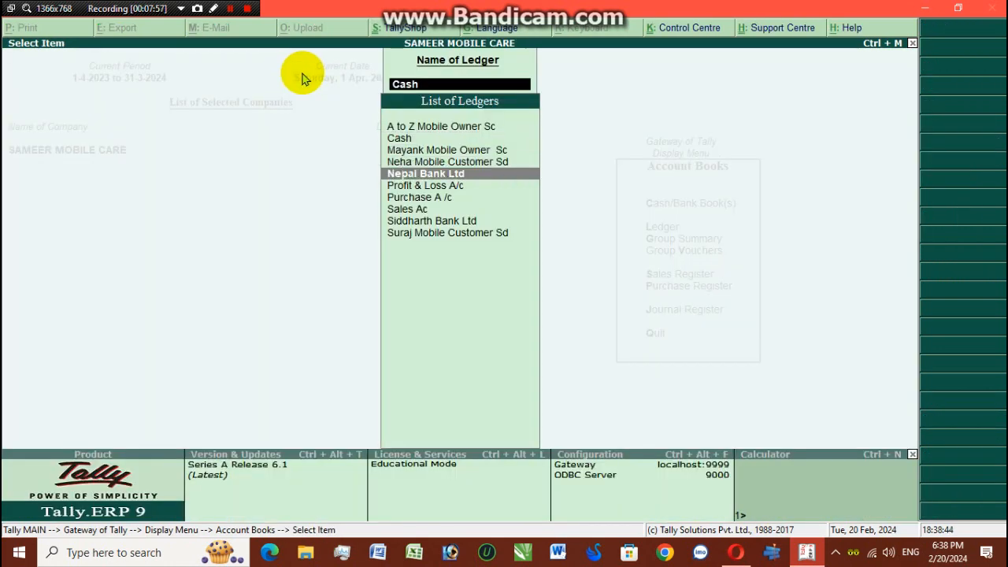
key("Up")
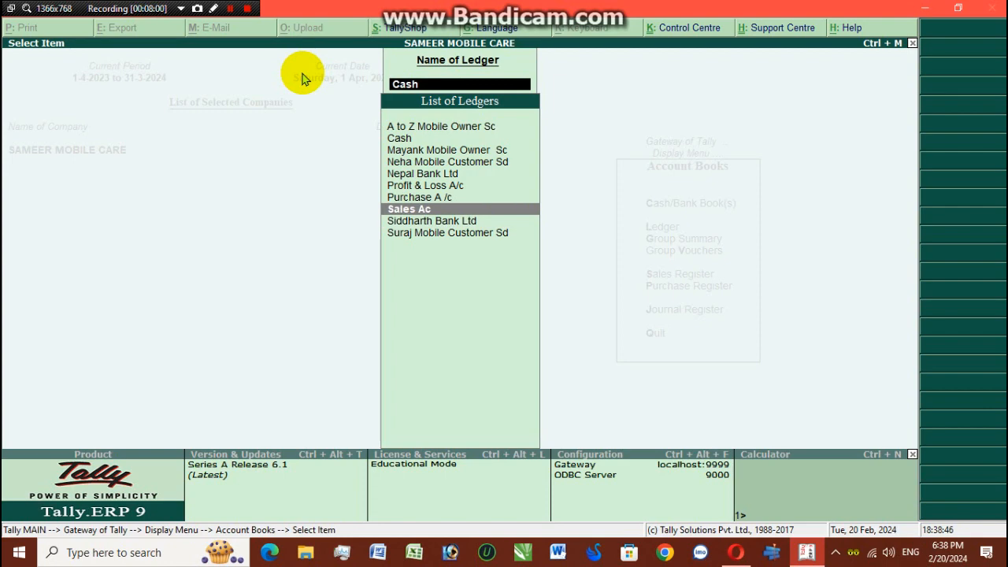
key("Down")
key("Return")
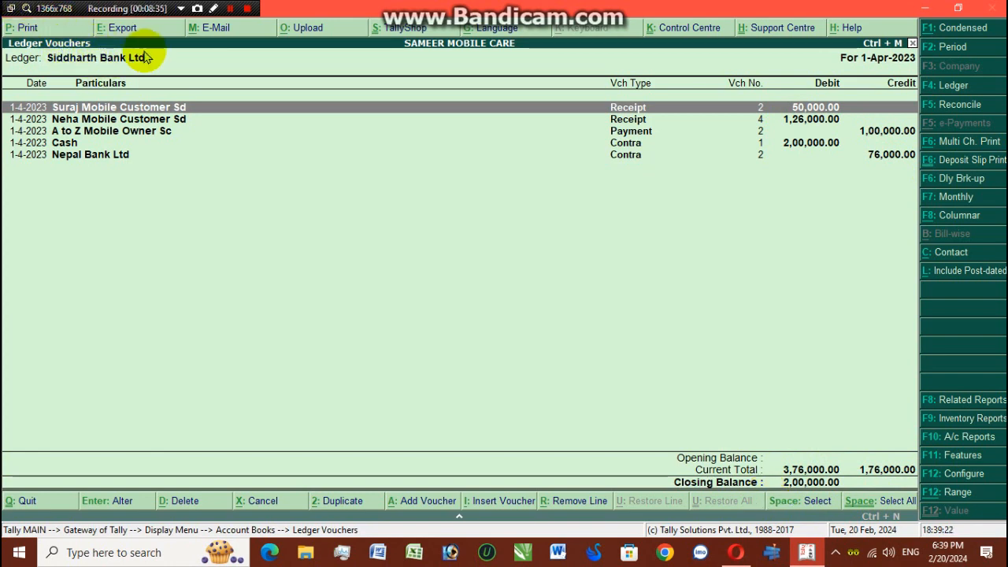
key("Escape")
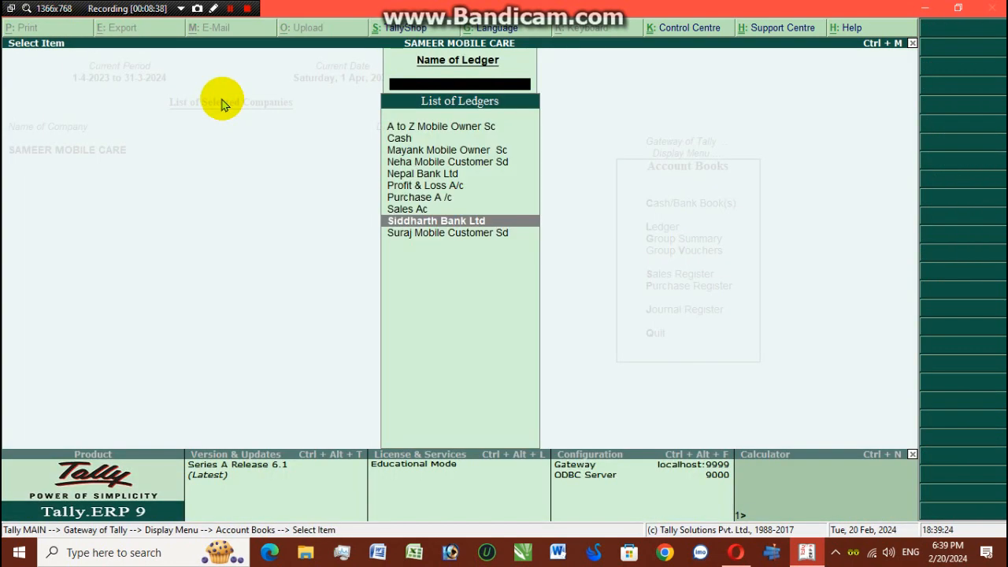
- Select Nepal Bank Ltd from the List of Ledgers to view its vouchers report
key("Up")
key("Up")
key("Up")
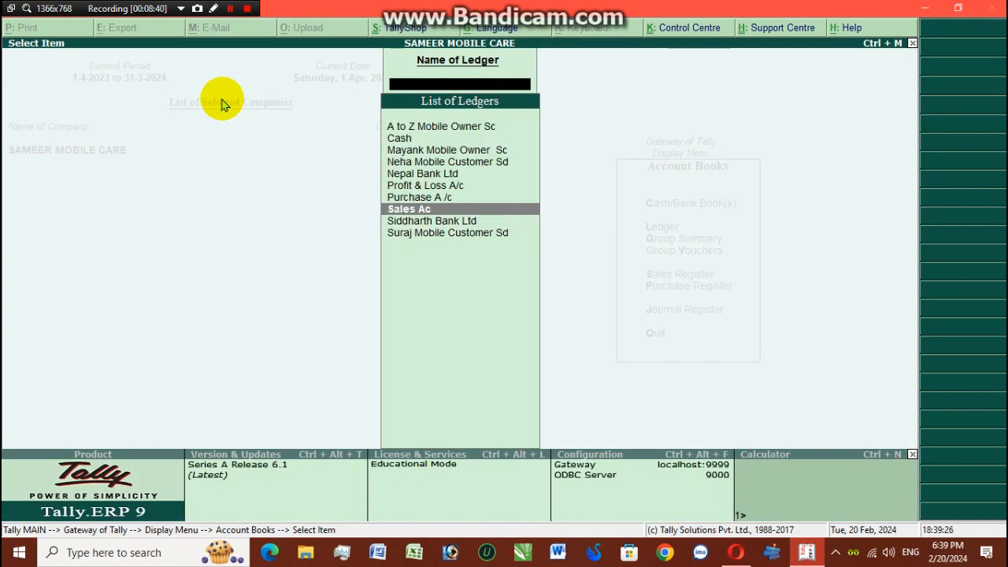
key("Up")
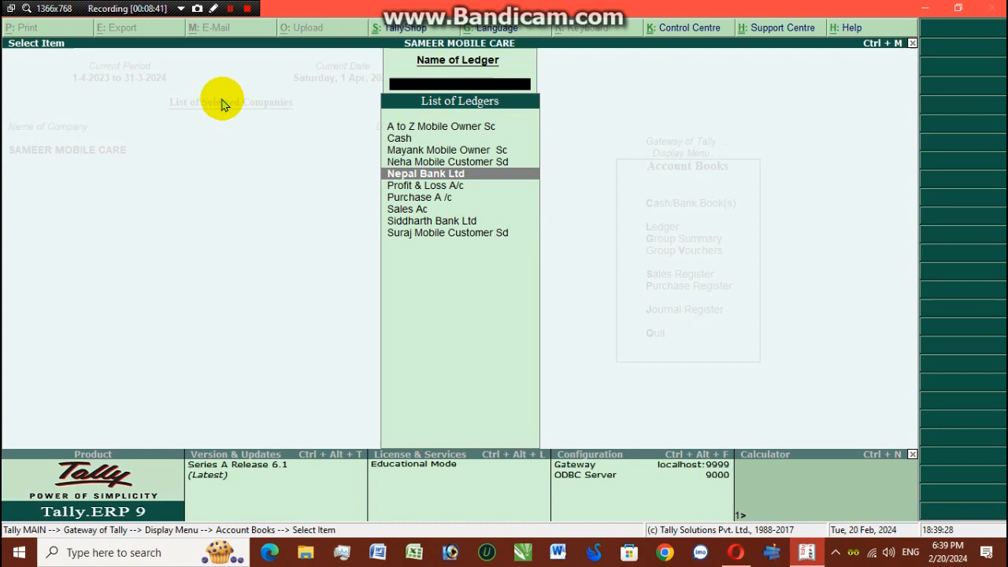
key("Return")
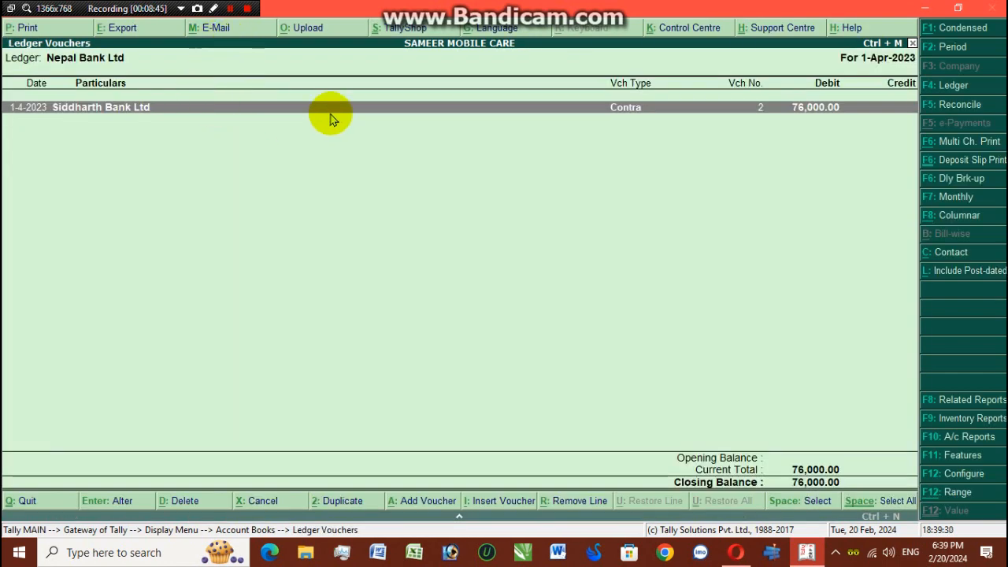